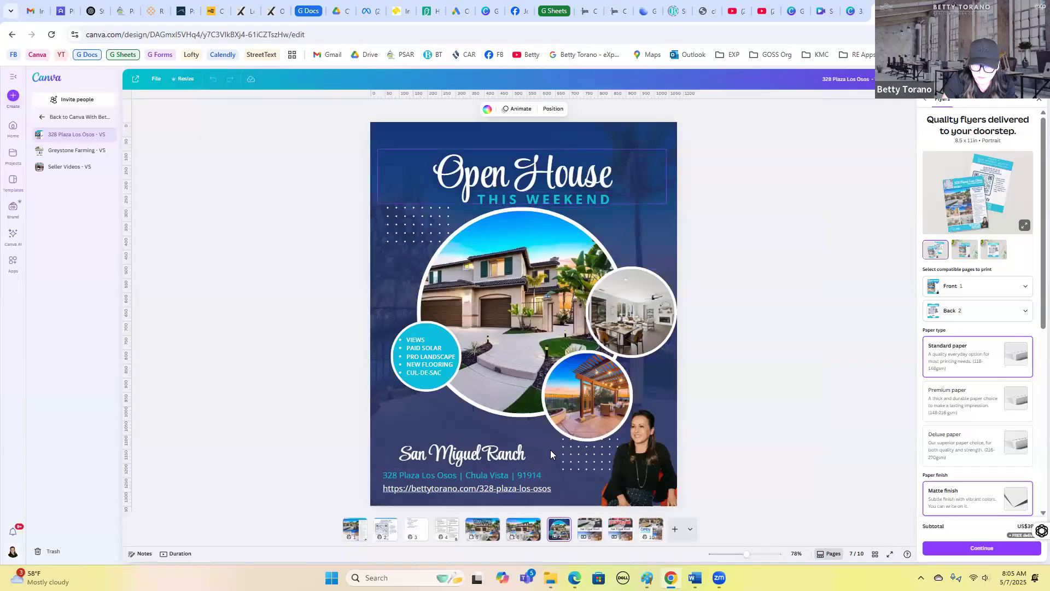
- Browse through the flyer design's pages, return to page 1 and close the print order panel
{"action": "scroll", "coordinate": [601, 412], "scroll_direction": "down", "scroll_amount": 2}
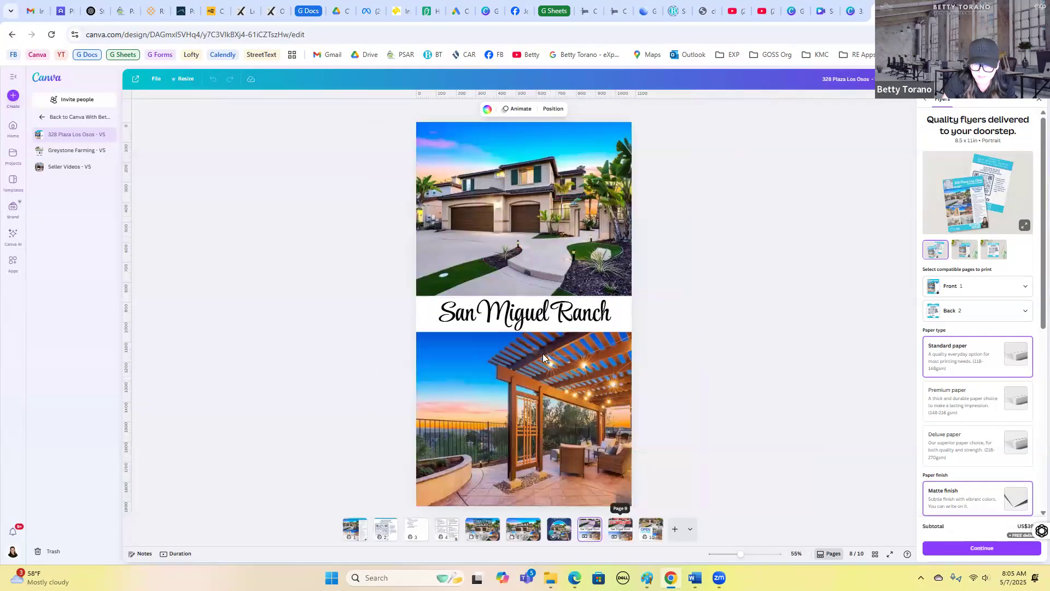
{"action": "scroll", "coordinate": [542, 354], "scroll_direction": "down", "scroll_amount": 2}
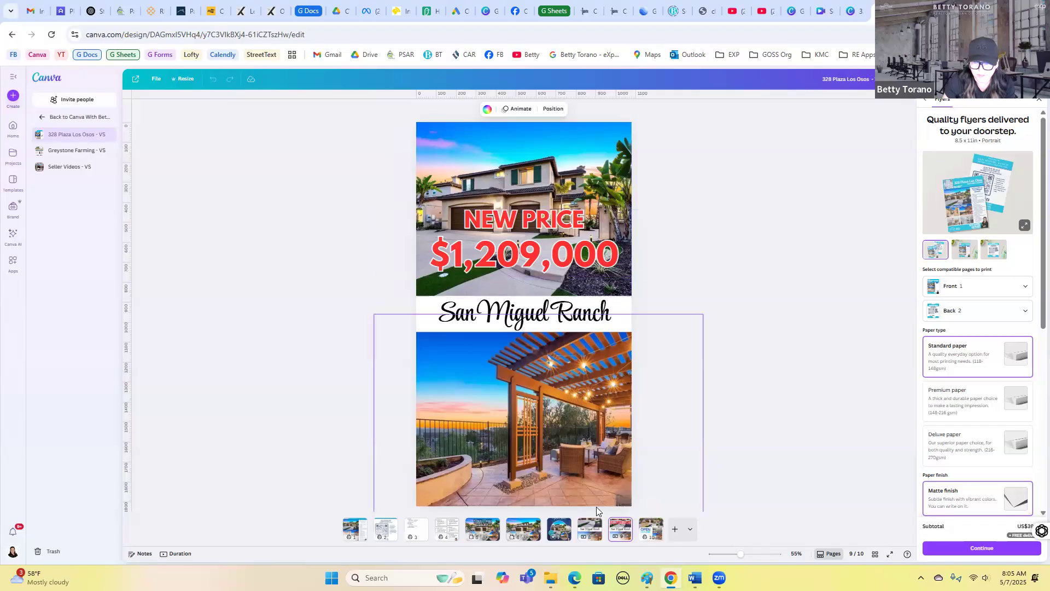
{"action": "right_click", "coordinate": [652, 512]}
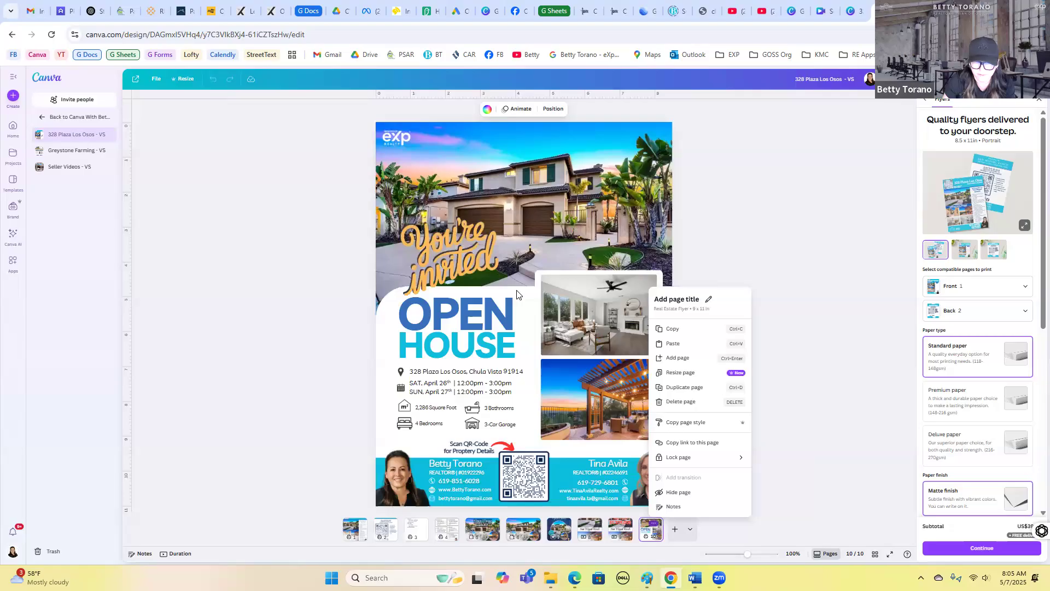
{"action": "left_click", "coordinate": [356, 533]}
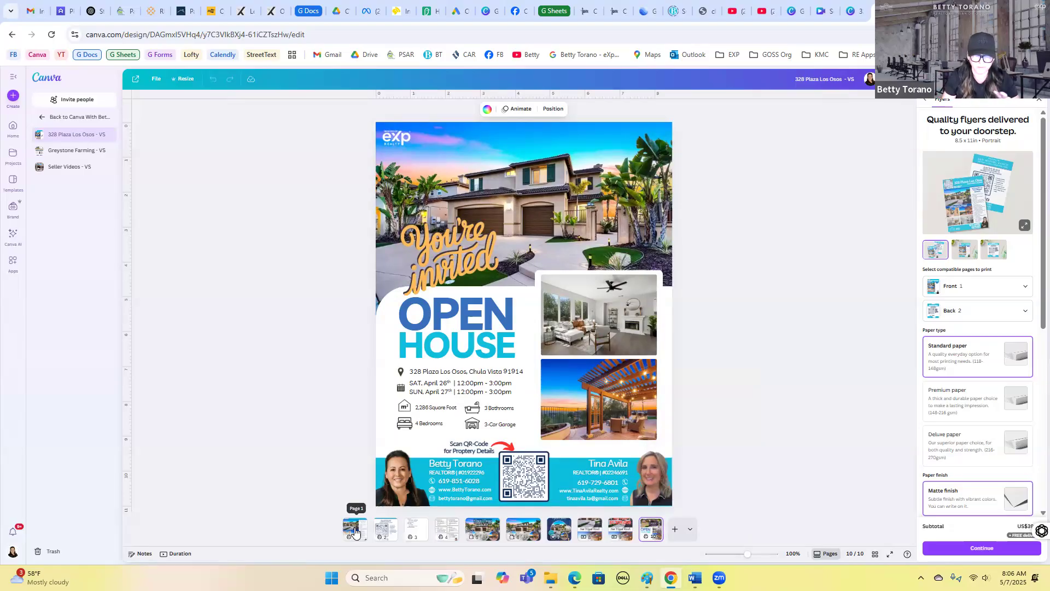
{"action": "left_click", "coordinate": [355, 530]}
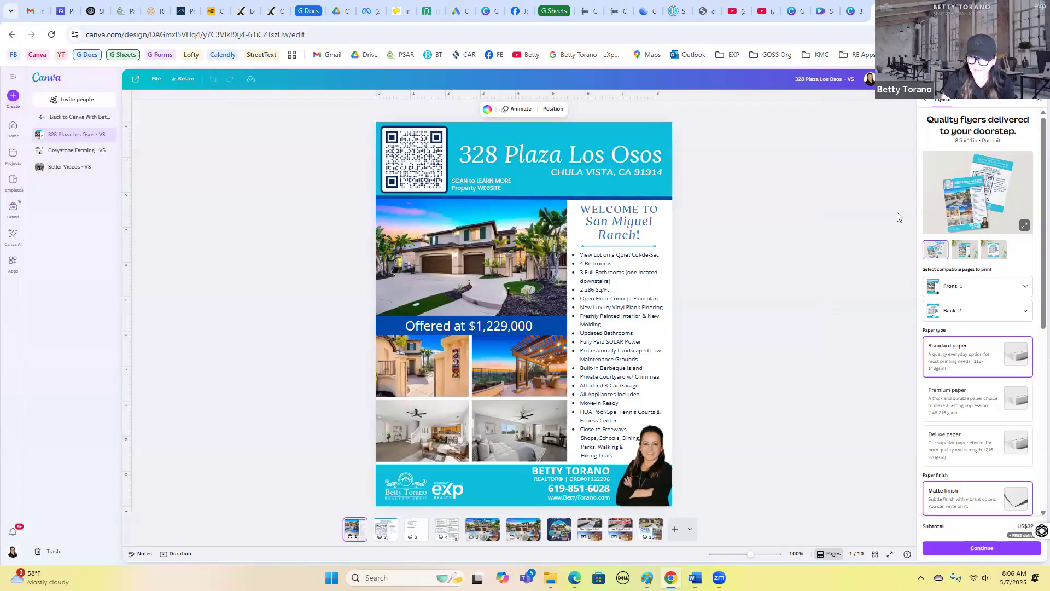
{"action": "left_click", "coordinate": [926, 129]}
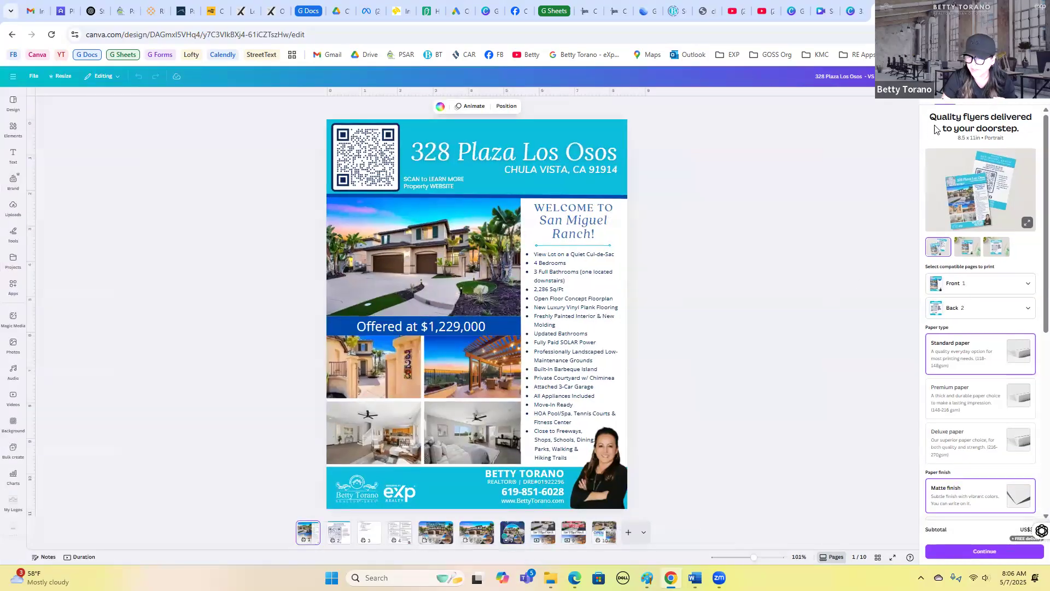
{"action": "left_click", "coordinate": [840, 309]}
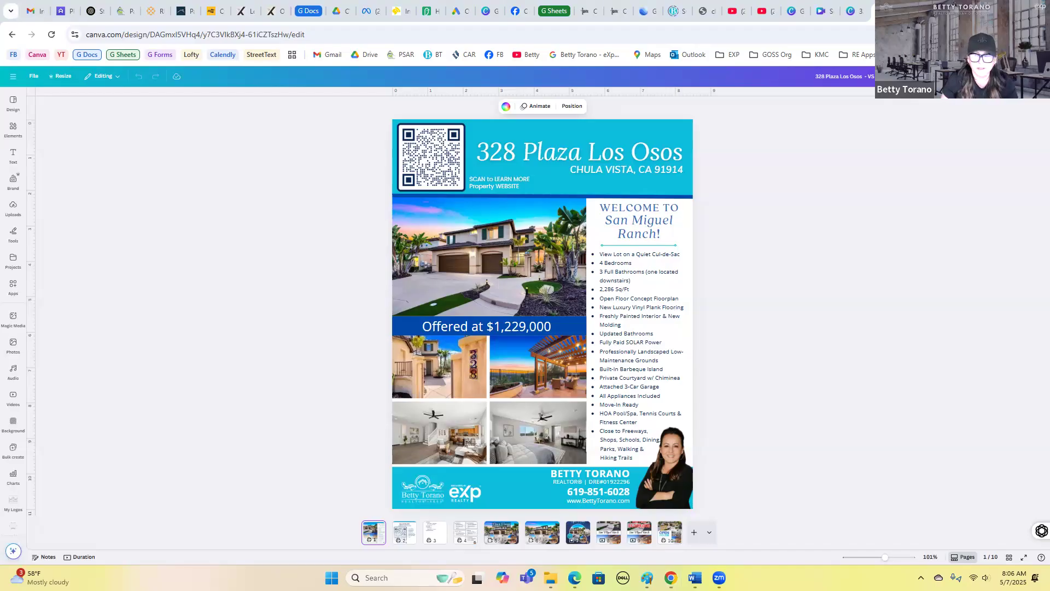
- Set up a PDF Print download of page 1 only, then close the download panel
{"action": "left_click", "coordinate": [1018, 76]}
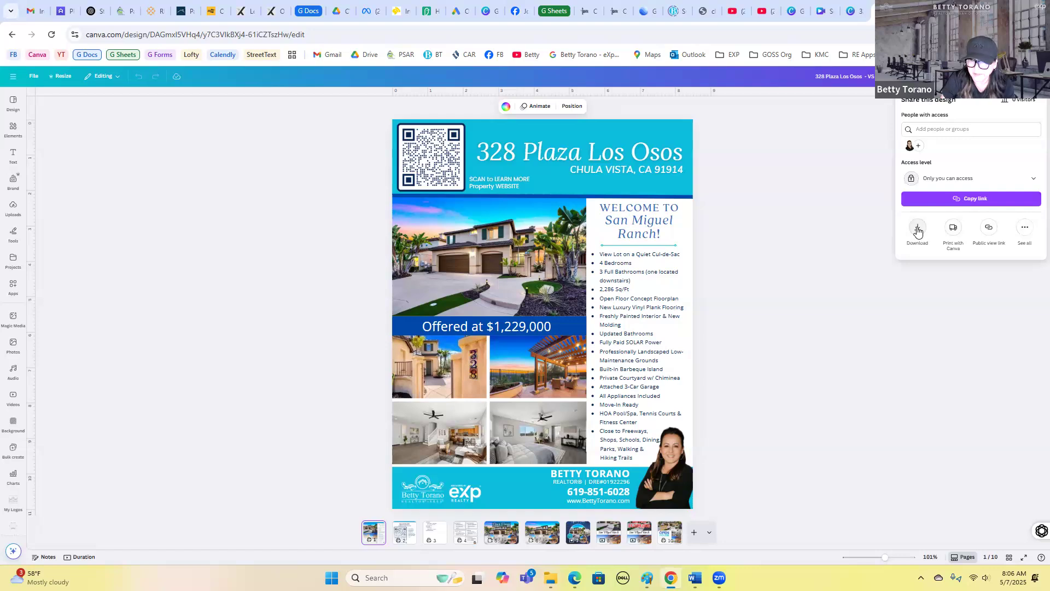
{"action": "left_click", "coordinate": [918, 230]}
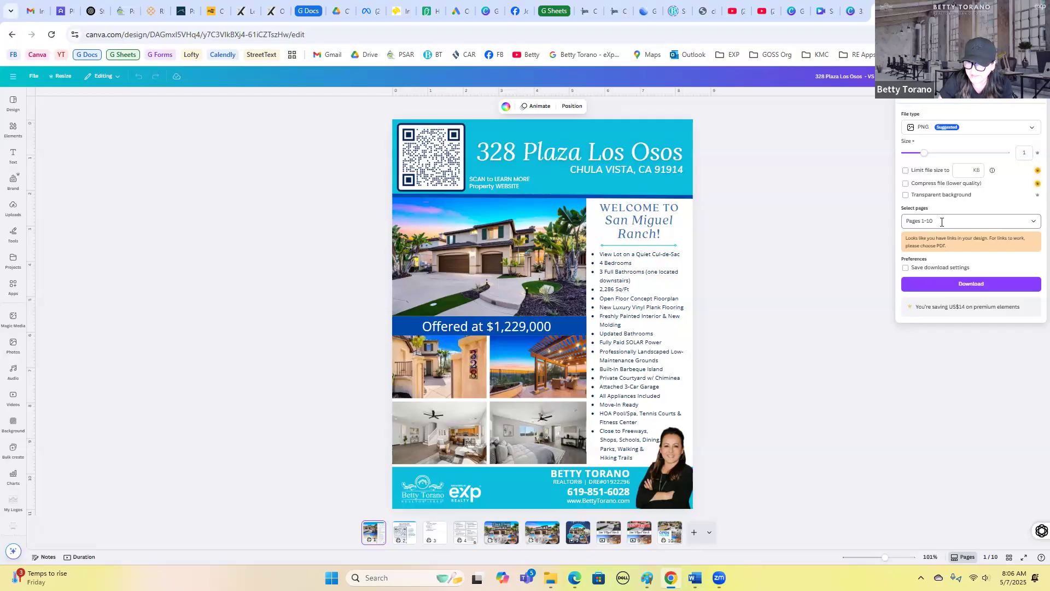
{"action": "left_click", "coordinate": [941, 222]}
{"action": "left_click", "coordinate": [913, 272]}
{"action": "left_click", "coordinate": [930, 290]}
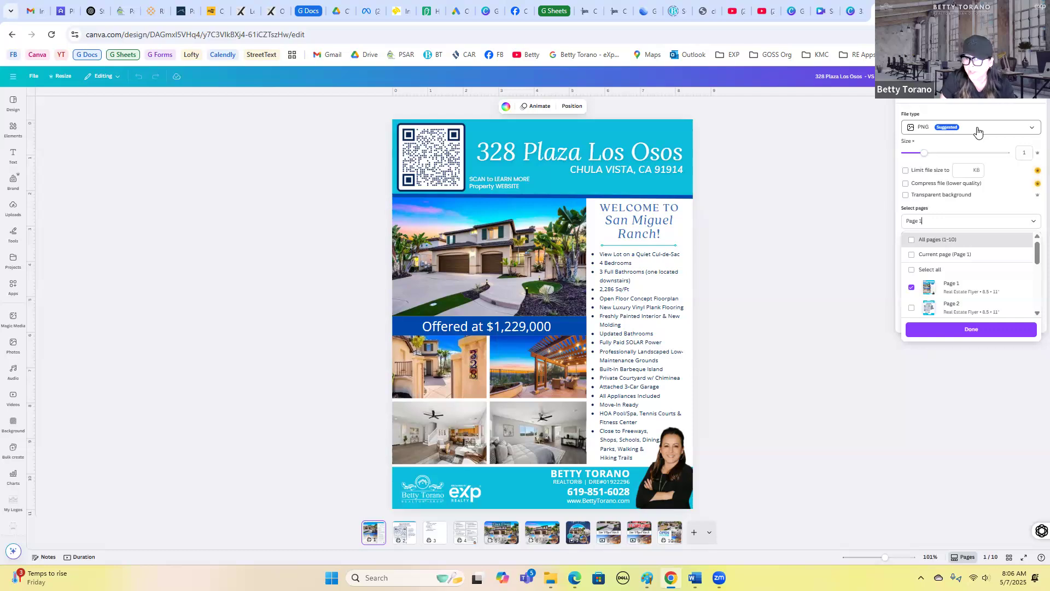
{"action": "left_click", "coordinate": [978, 130]}
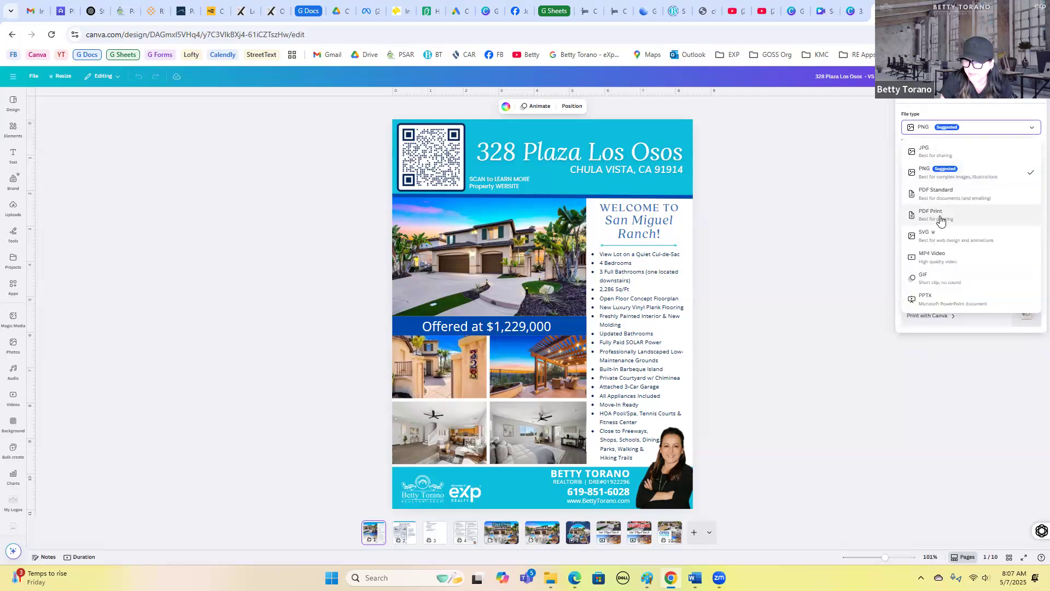
{"action": "left_click", "coordinate": [955, 216]}
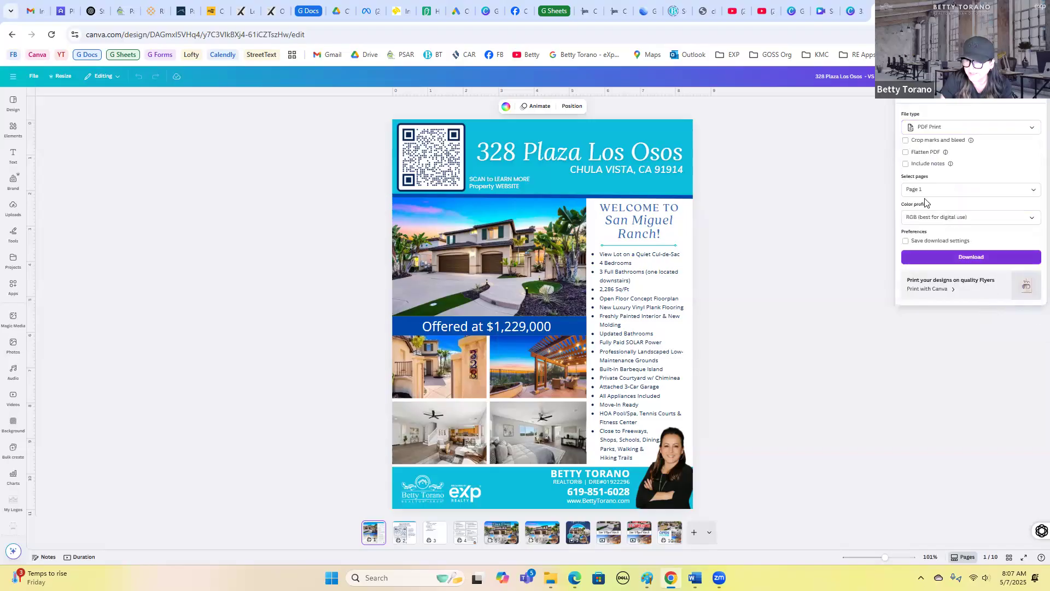
{"action": "left_click", "coordinate": [840, 253]}
- Inspect the mobile video pages 8 and 9 of the design
{"action": "scroll", "coordinate": [709, 376], "scroll_direction": "down", "scroll_amount": 2}
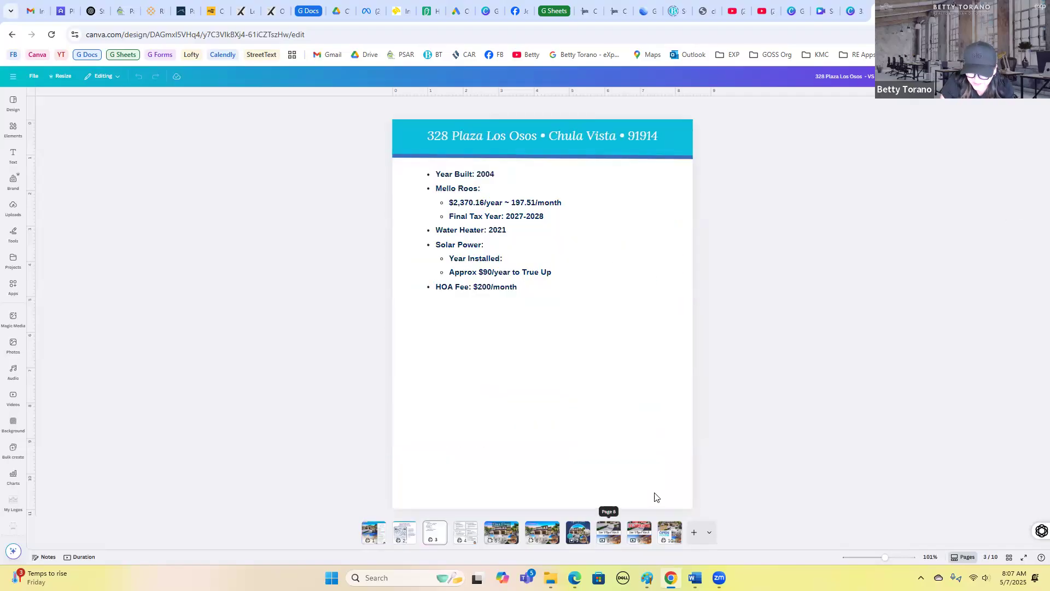
{"action": "right_click", "coordinate": [608, 532]}
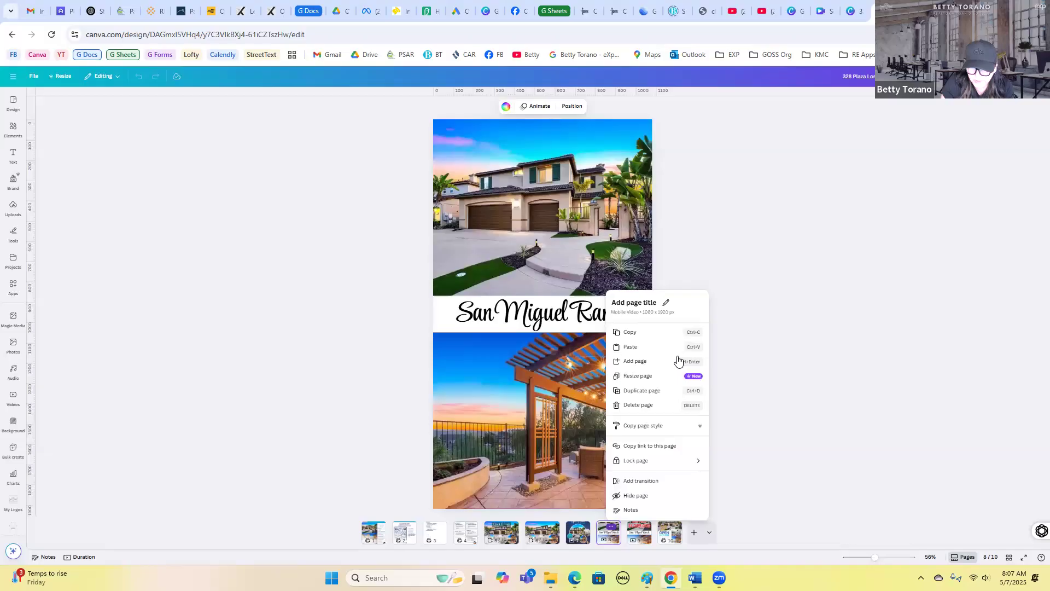
{"action": "key", "text": "Escape"}
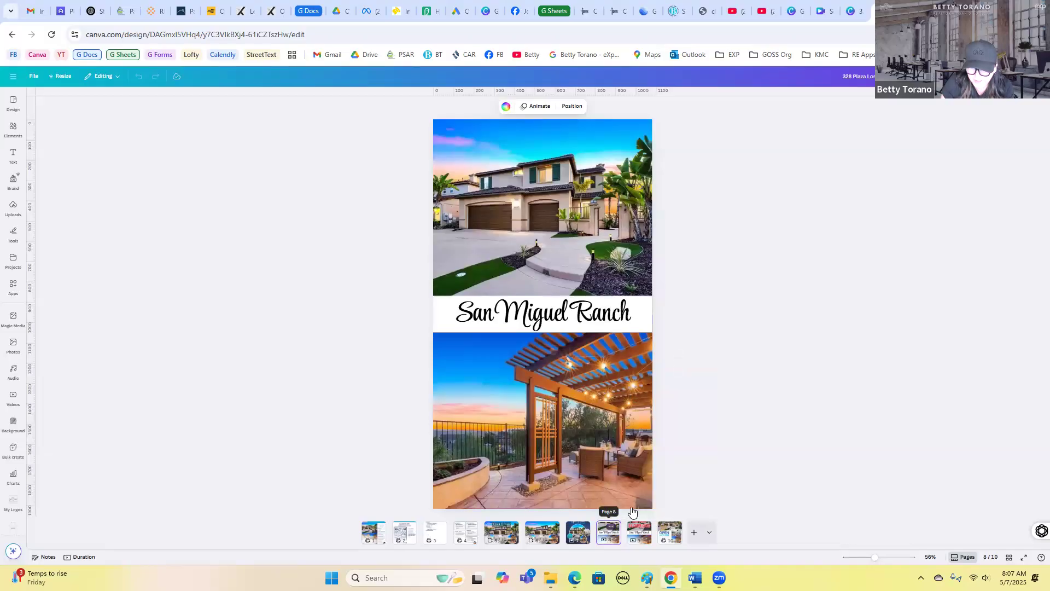
{"action": "key", "text": "Right"}
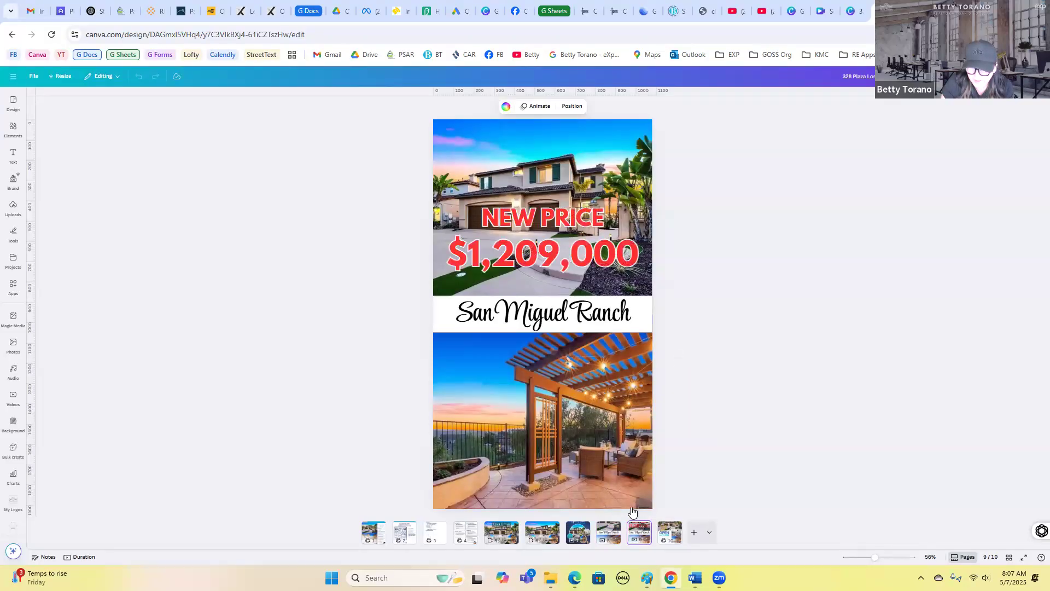
{"action": "key", "text": "Left"}
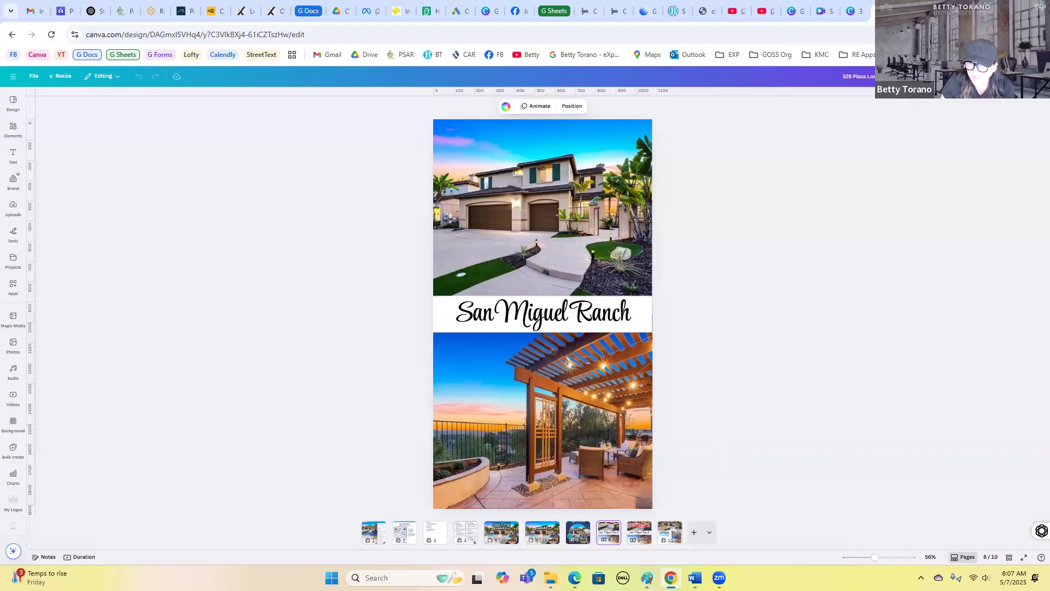
- Set up an MP4 Video download limited to pages 8 and 9, then close the download panel
{"action": "left_click", "coordinate": [1018, 76]}
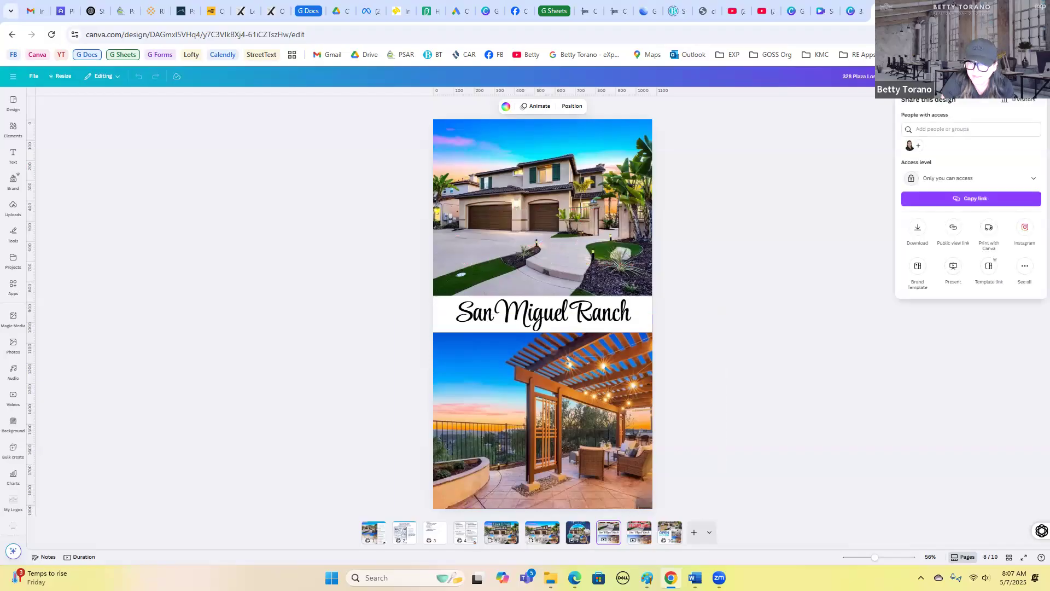
{"action": "left_click", "coordinate": [919, 230]}
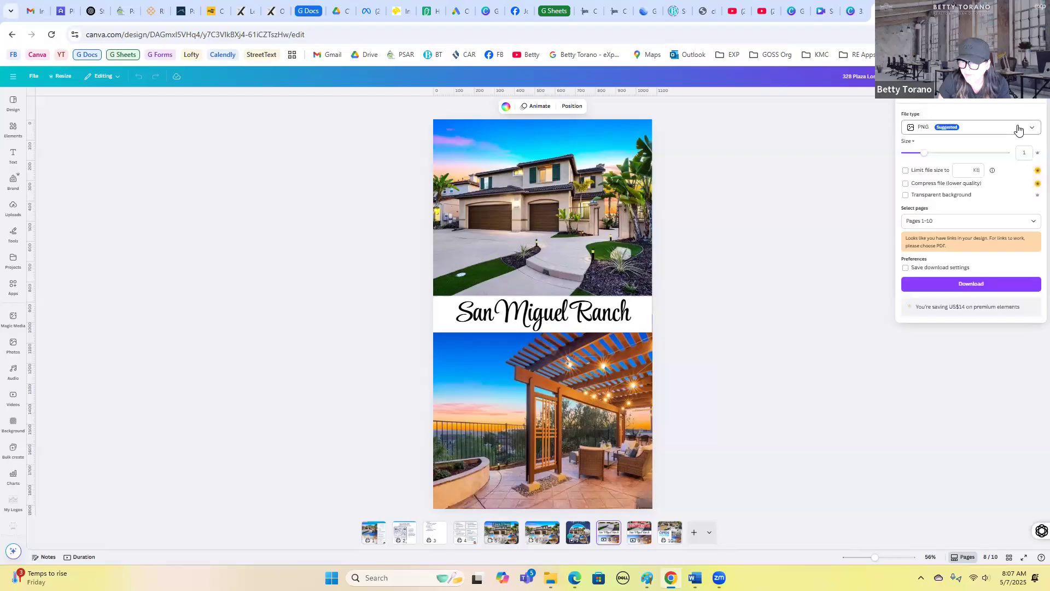
{"action": "left_click", "coordinate": [1018, 130]}
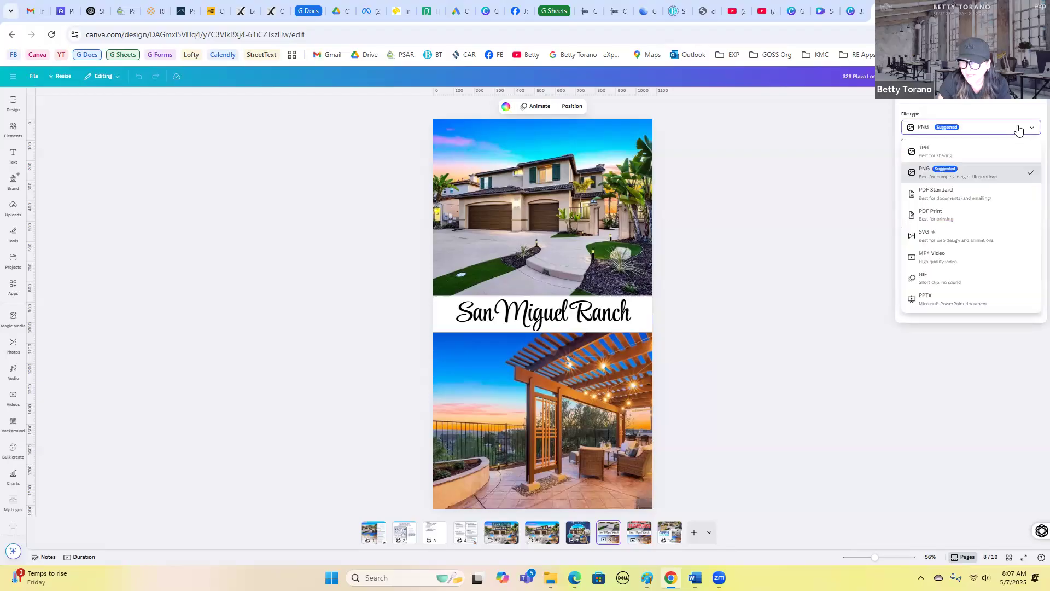
{"action": "left_click", "coordinate": [933, 257]}
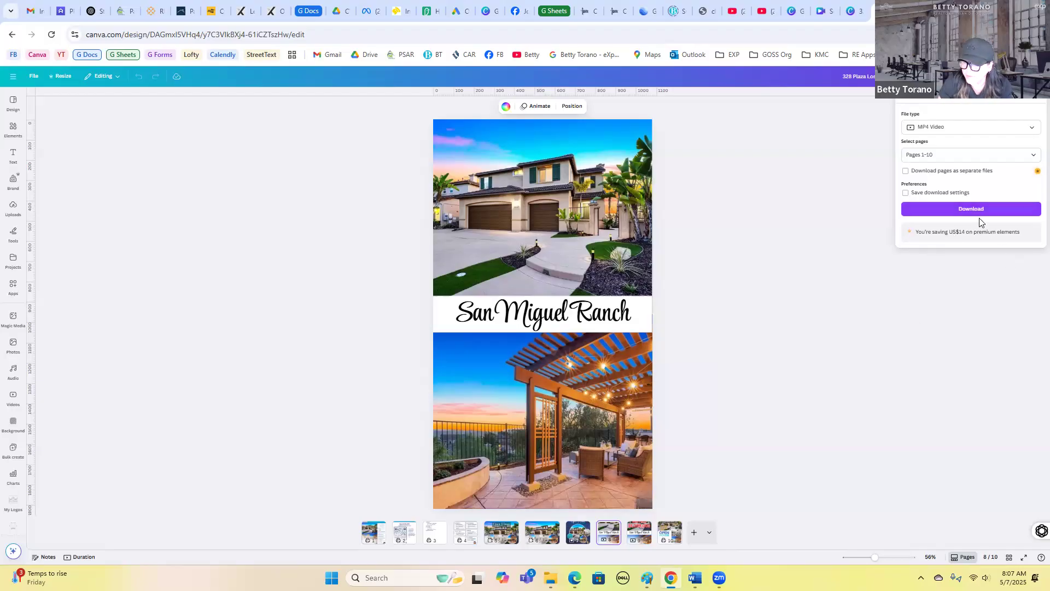
{"action": "left_click", "coordinate": [1035, 157]}
{"action": "left_click", "coordinate": [911, 210]}
{"action": "scroll", "coordinate": [917, 211], "scroll_direction": "down", "scroll_amount": 5}
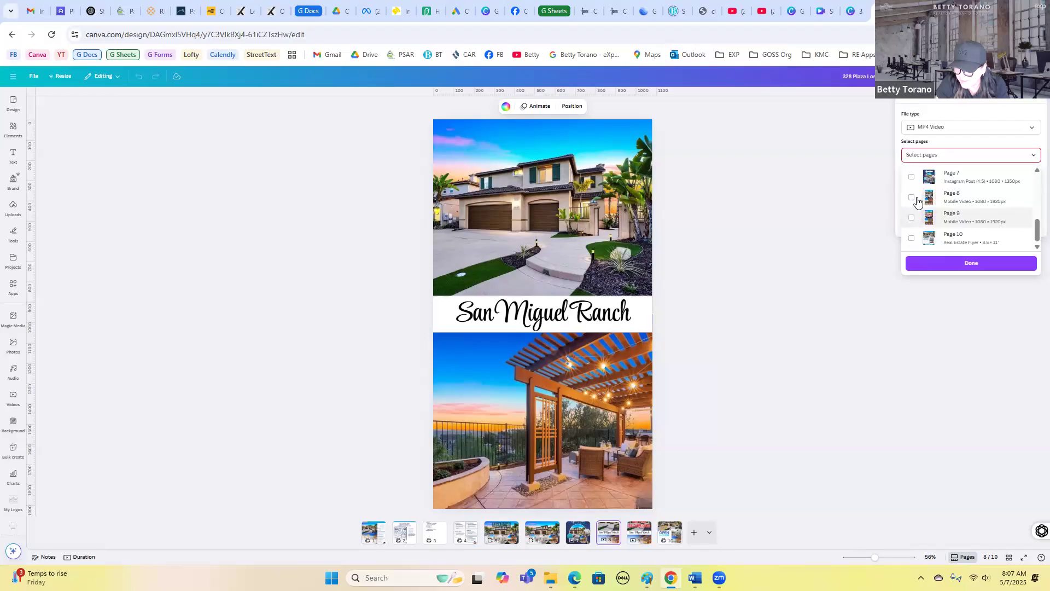
{"action": "left_click", "coordinate": [911, 199]}
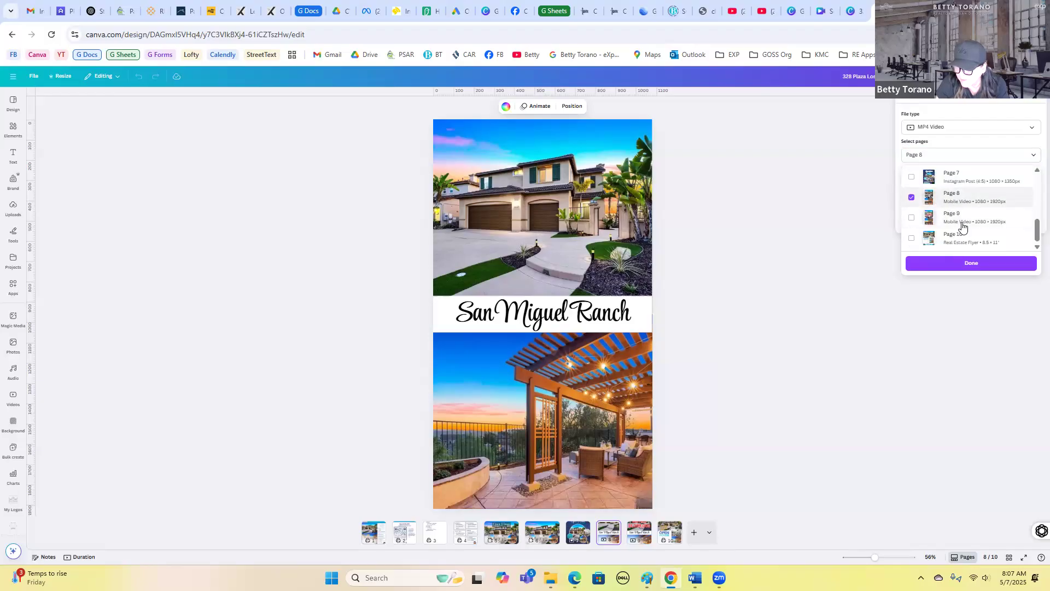
{"action": "left_click", "coordinate": [911, 218]}
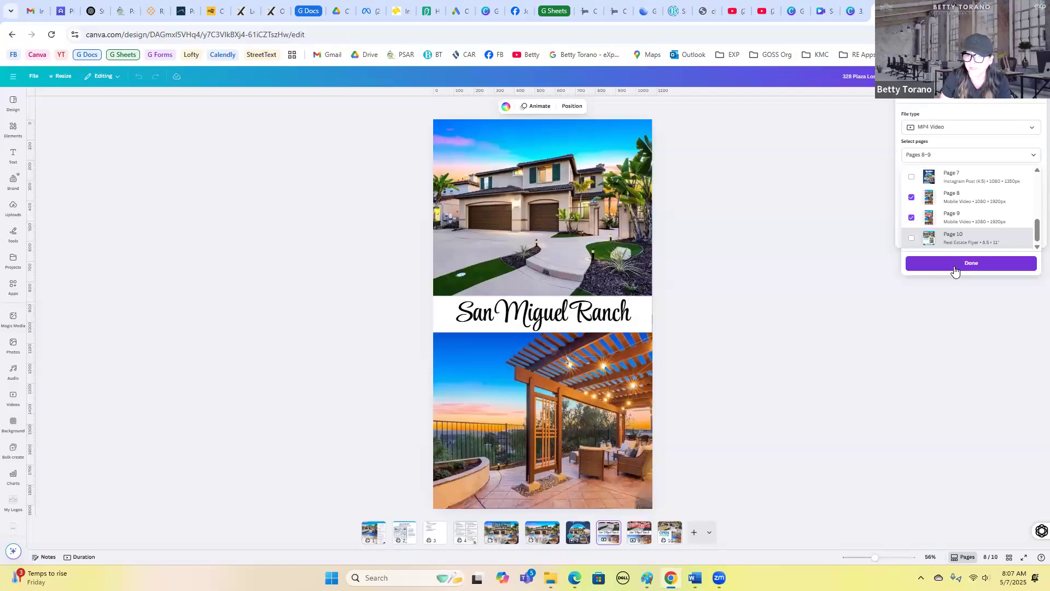
{"action": "left_click", "coordinate": [129, 174]}
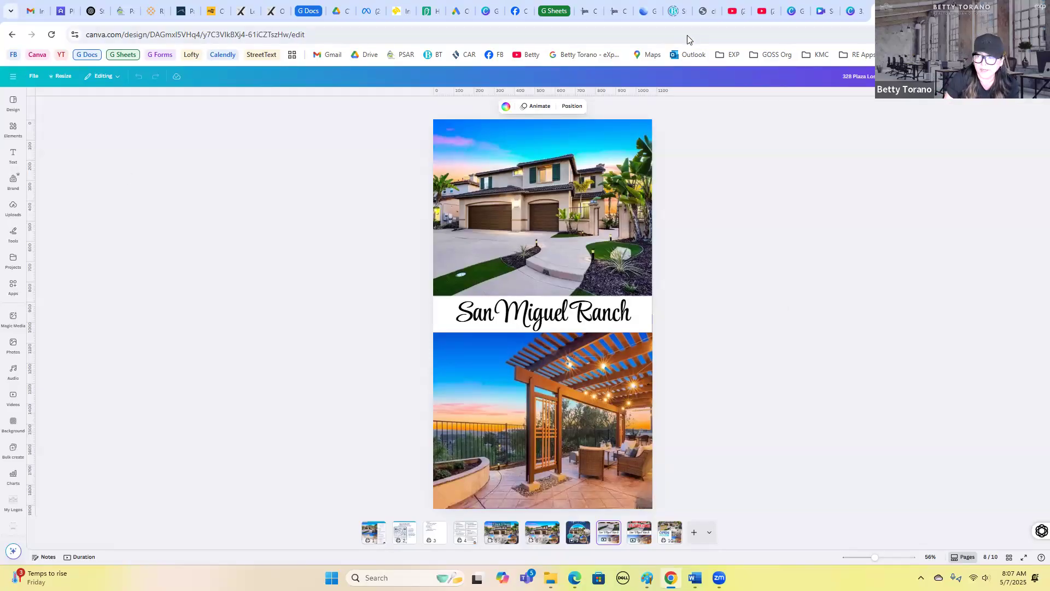
- Go back to the Session 20 - New Visual Suite 2.0 project folder
{"action": "left_click", "coordinate": [851, 9]}
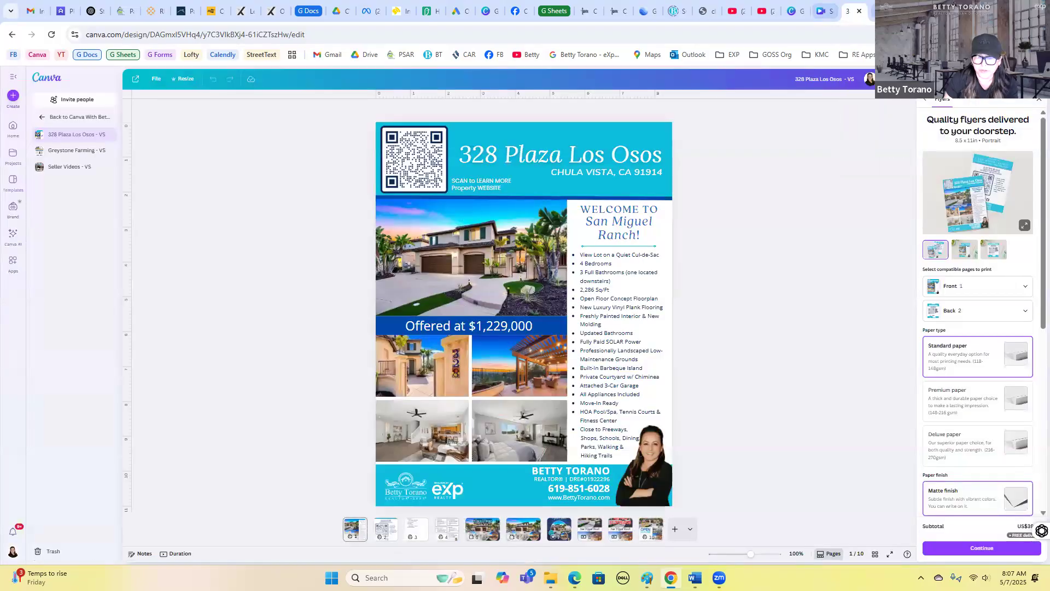
{"action": "left_click", "coordinate": [880, 10]}
{"action": "left_click", "coordinate": [826, 11]}
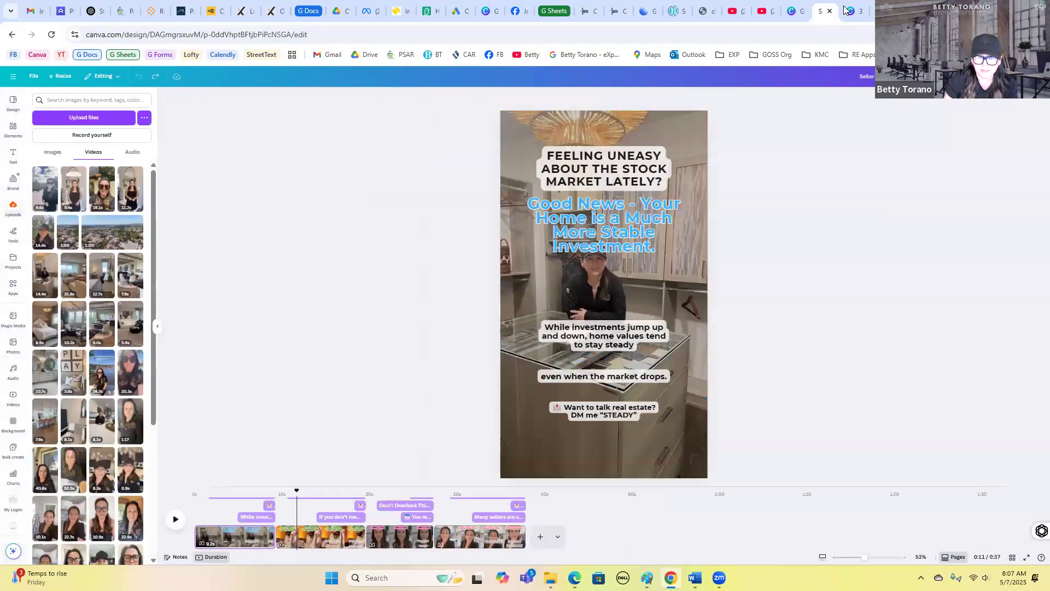
{"action": "key", "text": "ctrl+Tab"}
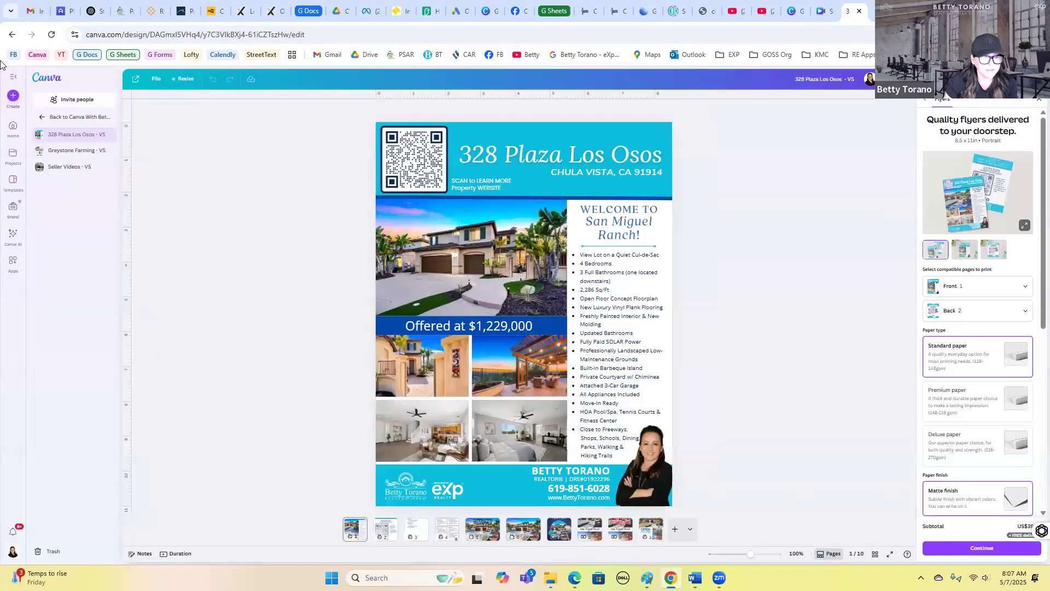
{"action": "left_click", "coordinate": [12, 36]}
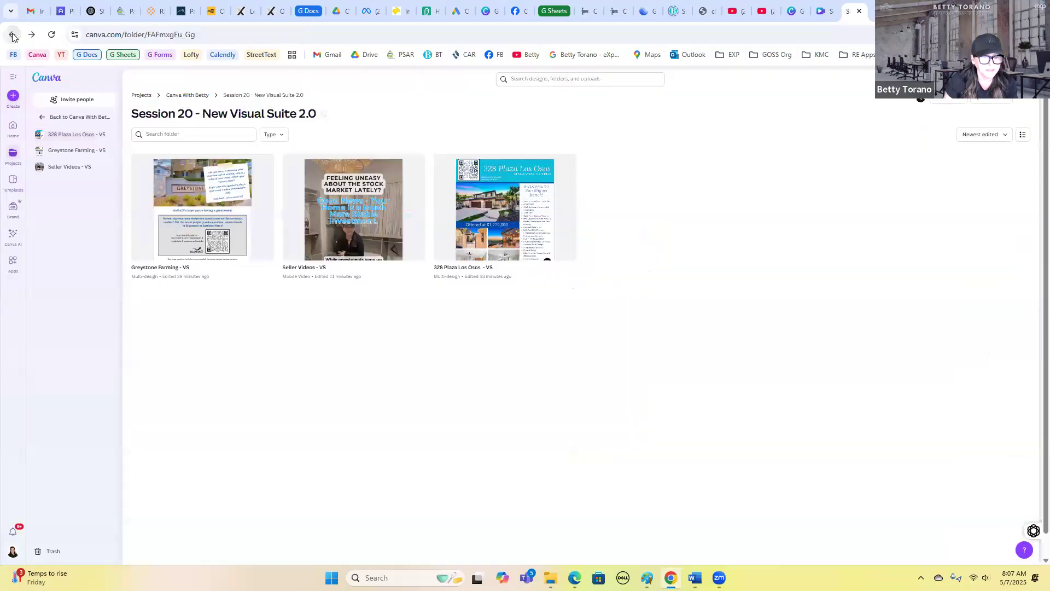
- Open the Seller Videos - VS design and preview its clips along the timeline
{"action": "left_click", "coordinate": [373, 176]}
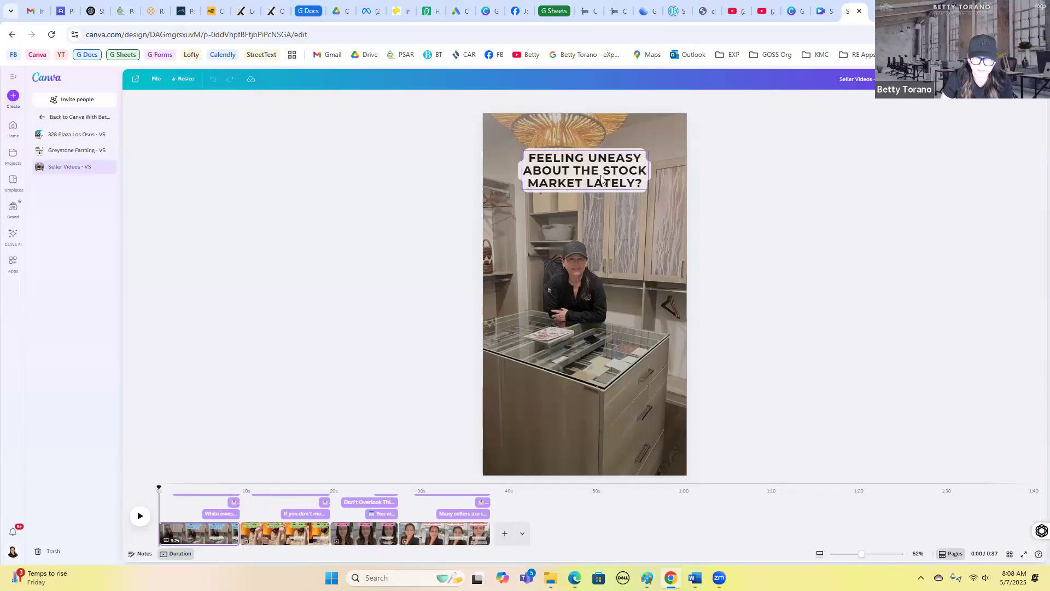
{"action": "left_click", "coordinate": [275, 530]}
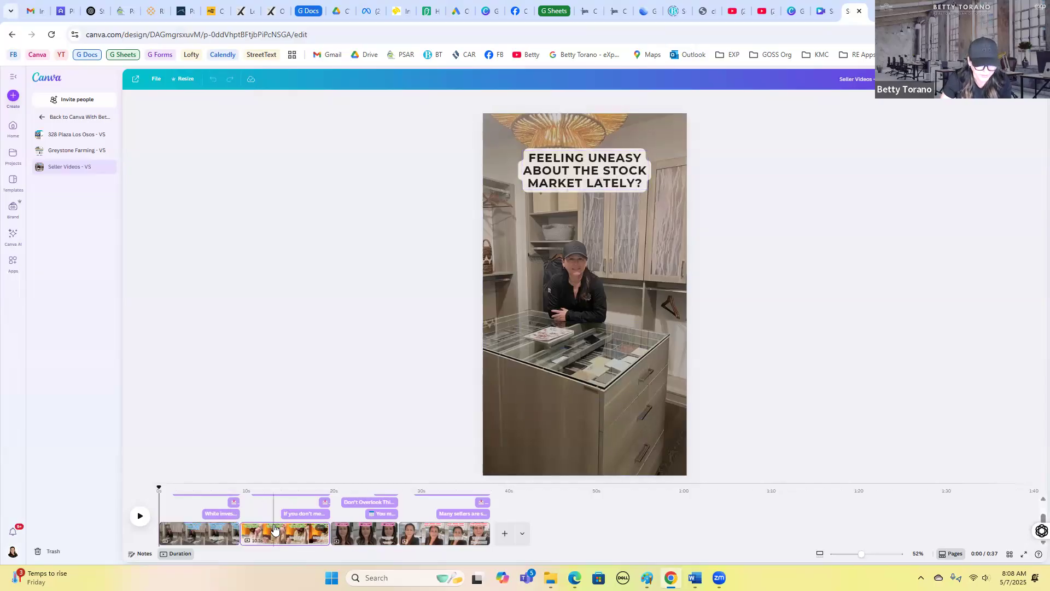
{"action": "left_click", "coordinate": [352, 533]}
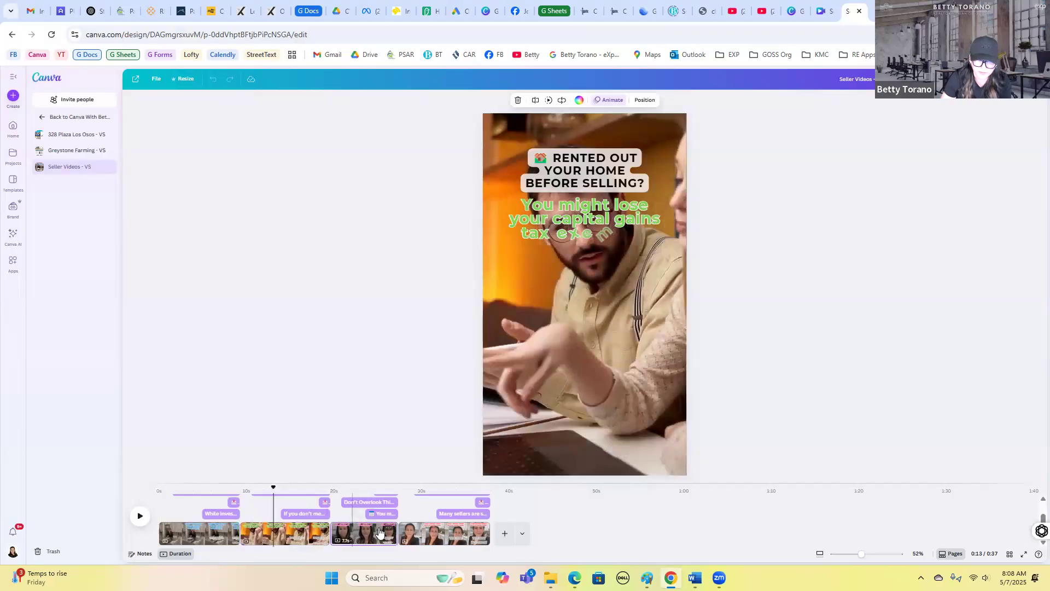
{"action": "left_click", "coordinate": [433, 535]}
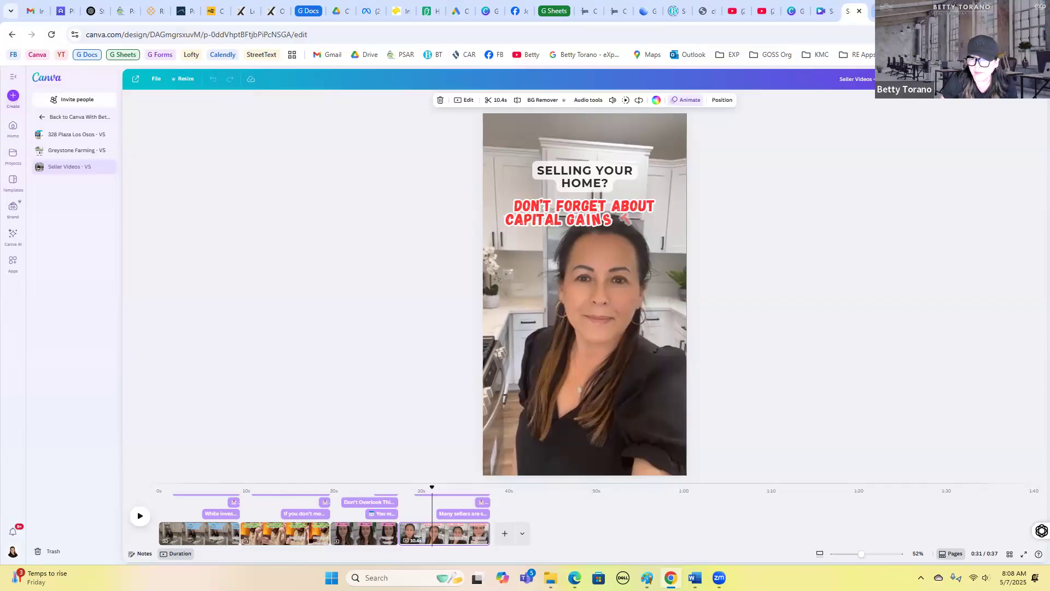
- Return to the project folder and open the Create a design dialog
{"action": "left_click", "coordinate": [815, 6]}
{"action": "left_click", "coordinate": [12, 34]}
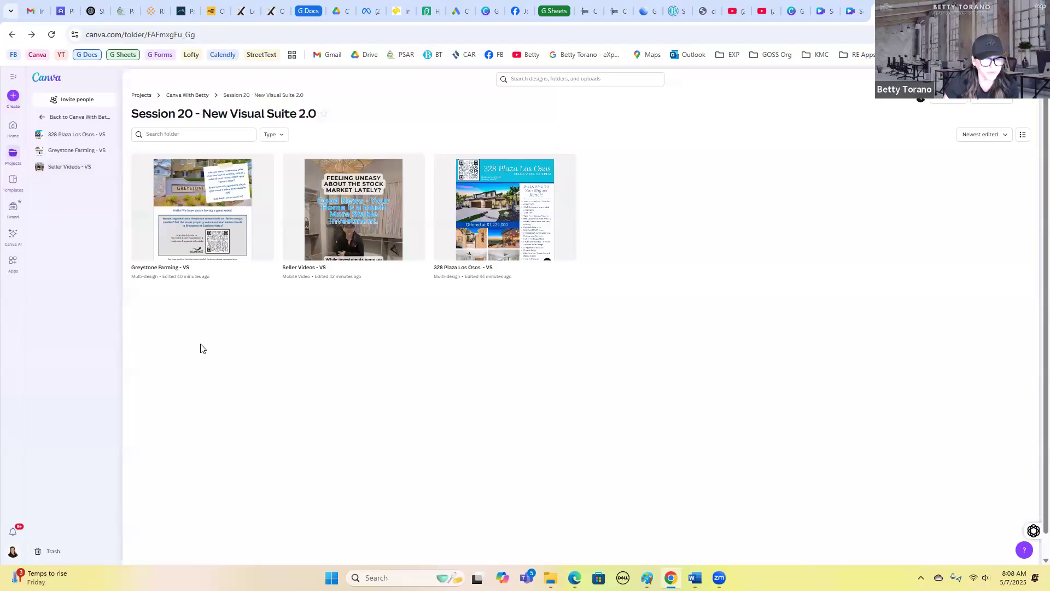
{"action": "left_click", "coordinate": [13, 96]}
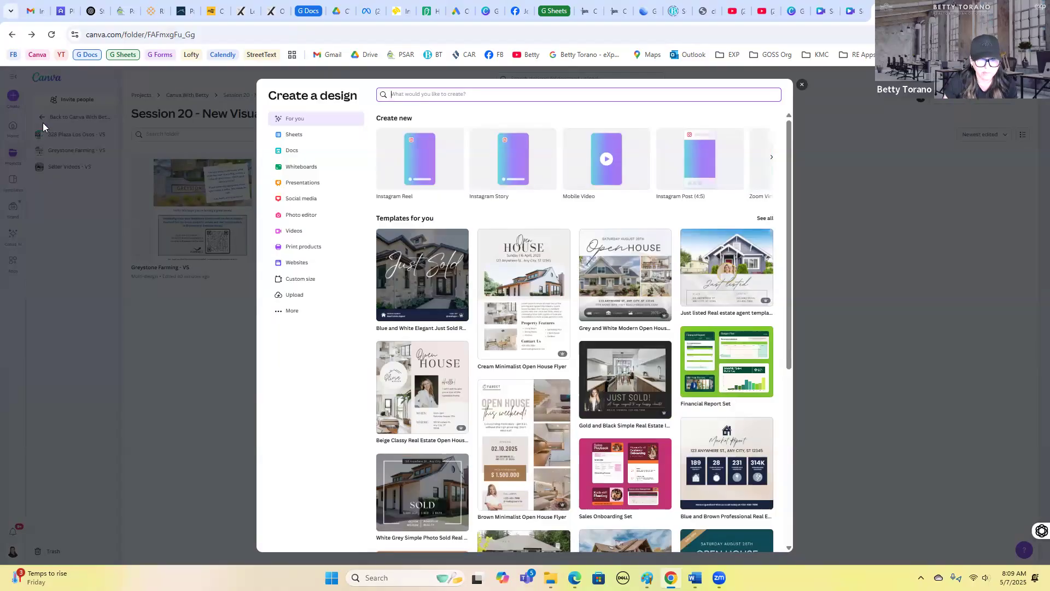
- Create a new Flyer (Portrait) design from the print products category
{"action": "left_click", "coordinate": [325, 251]}
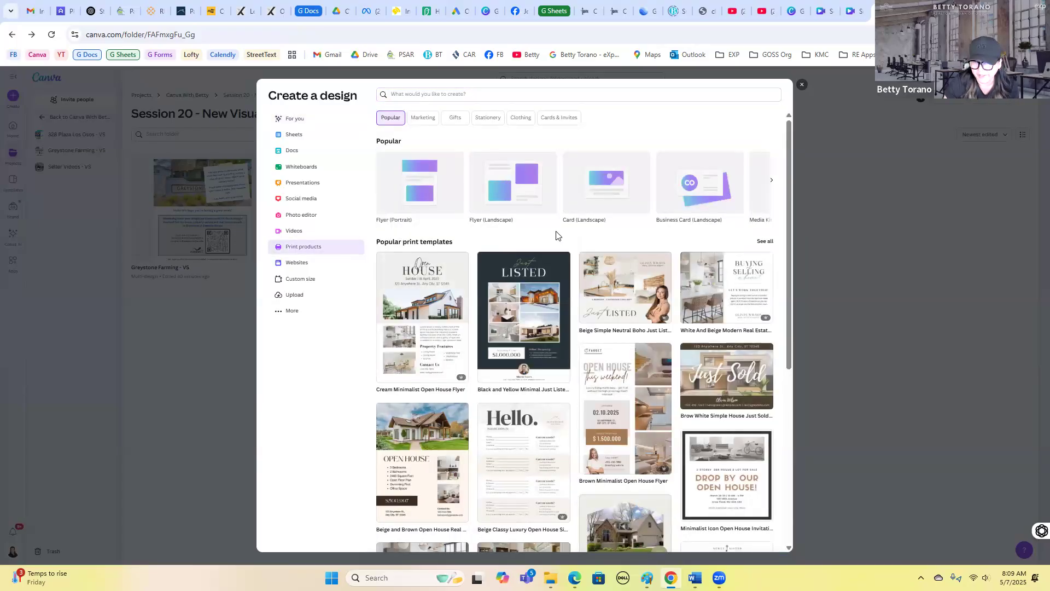
{"action": "left_click", "coordinate": [414, 198]}
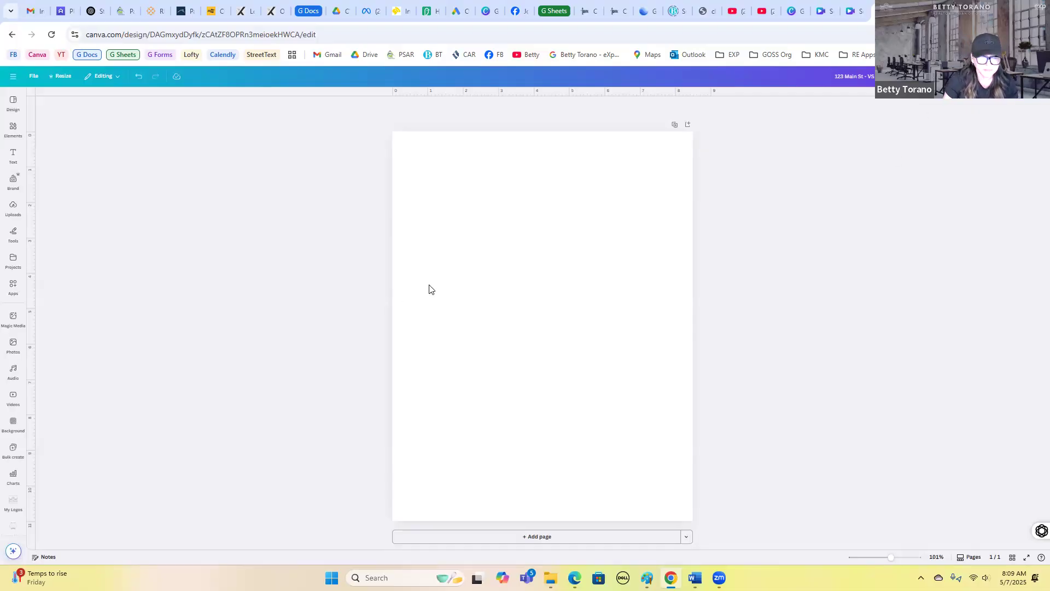
{"action": "left_click", "coordinate": [450, 286]}
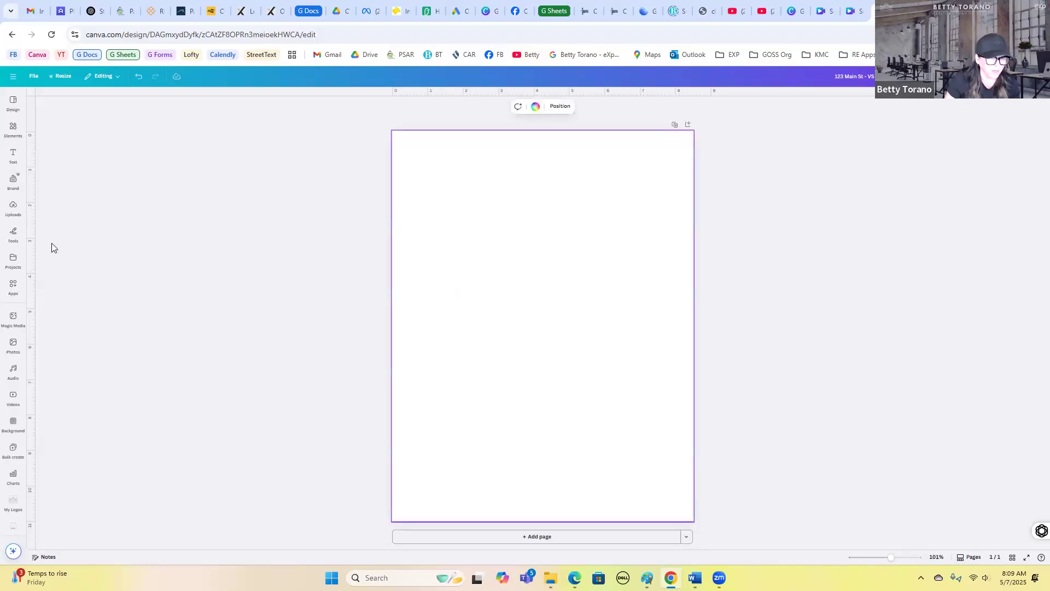
{"action": "left_click", "coordinate": [13, 206]}
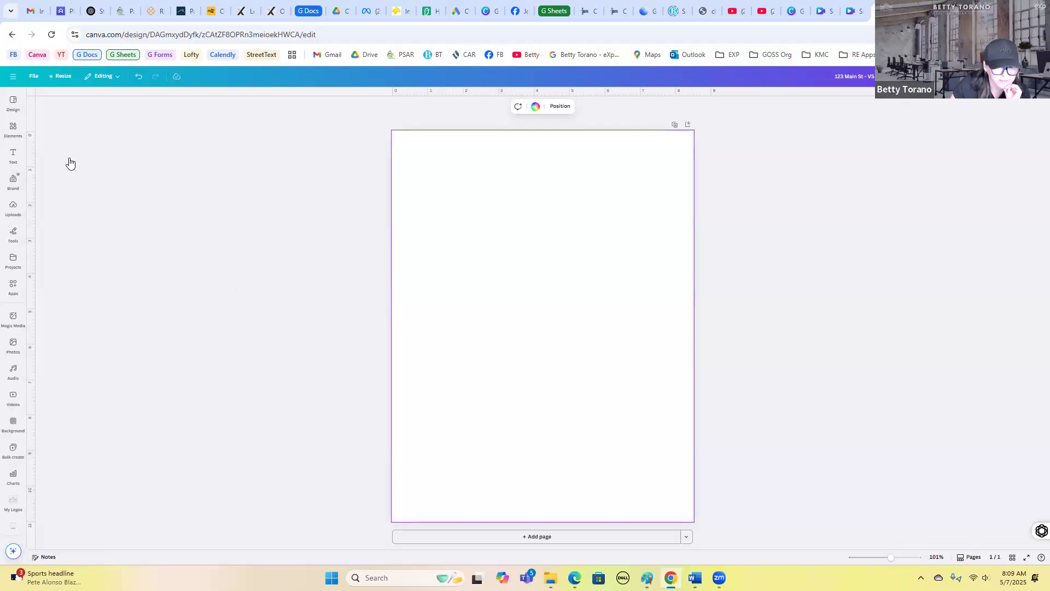
- Search the design templates for "real estate" and apply the Modern Home For Sale template to the flyer
{"action": "left_click", "coordinate": [13, 108]}
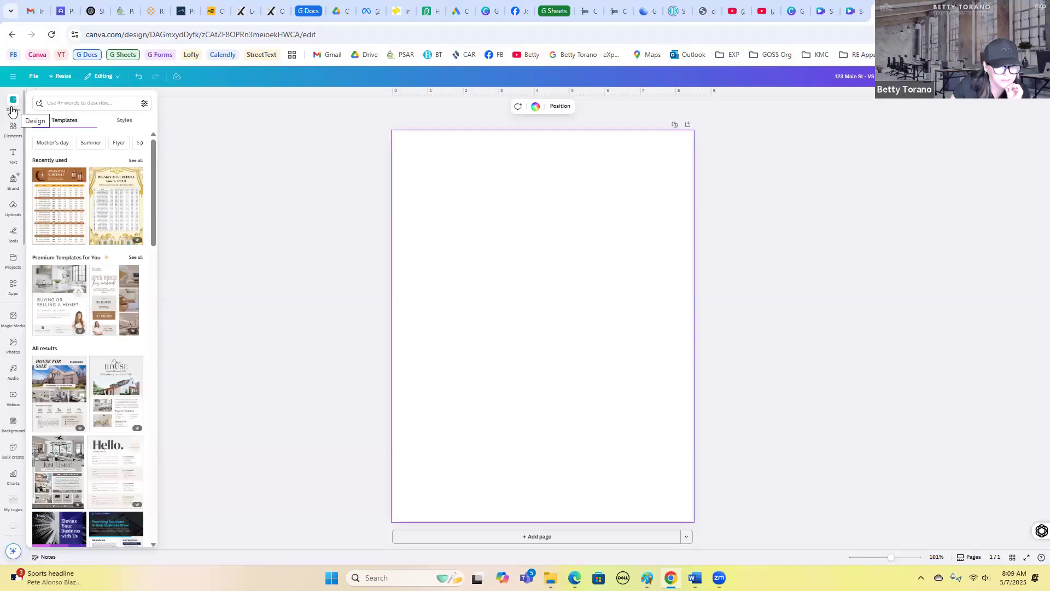
{"action": "left_click", "coordinate": [80, 102]}
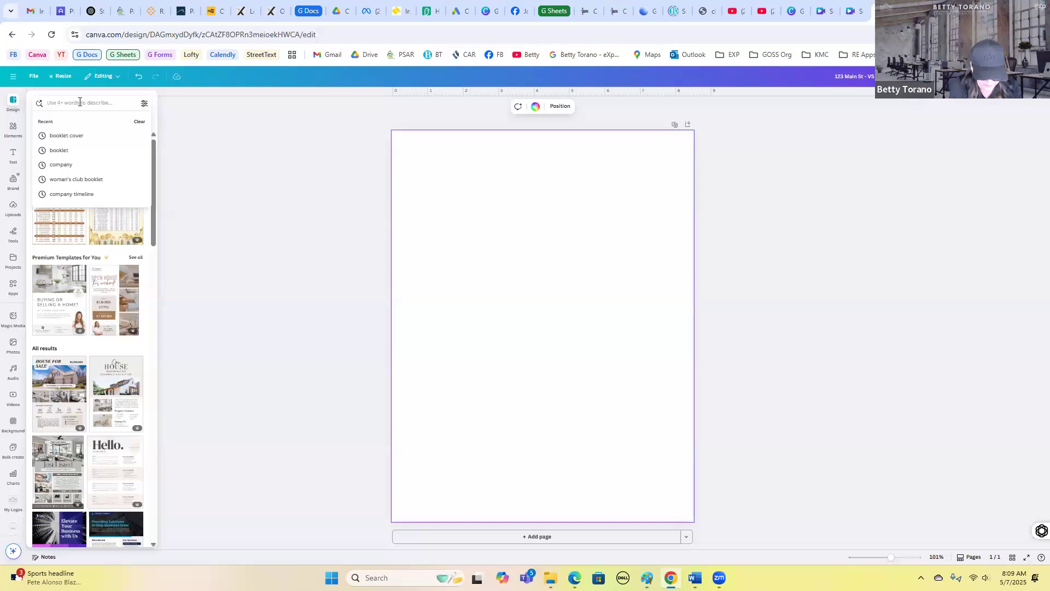
{"action": "type", "text": "real esta"}
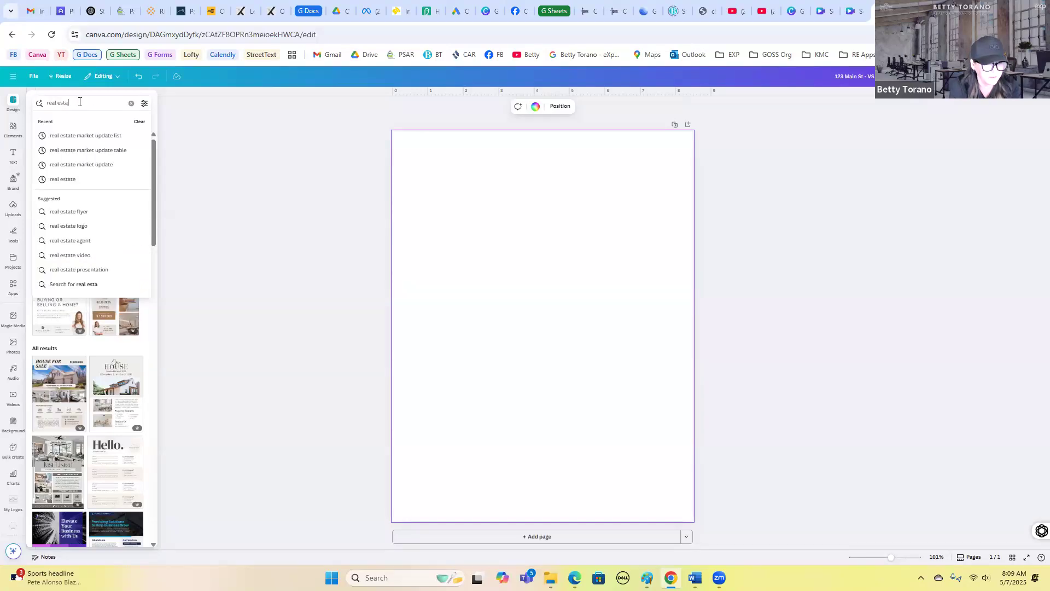
{"action": "type", "text": "te"}
{"action": "key", "text": "Return"}
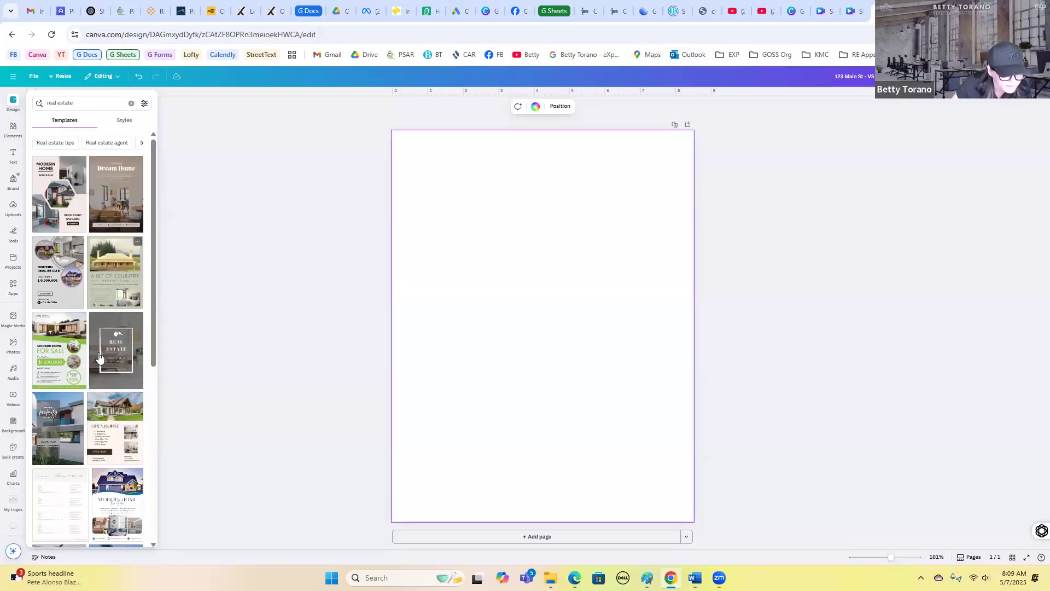
{"action": "scroll", "coordinate": [92, 360], "scroll_direction": "down", "scroll_amount": 3}
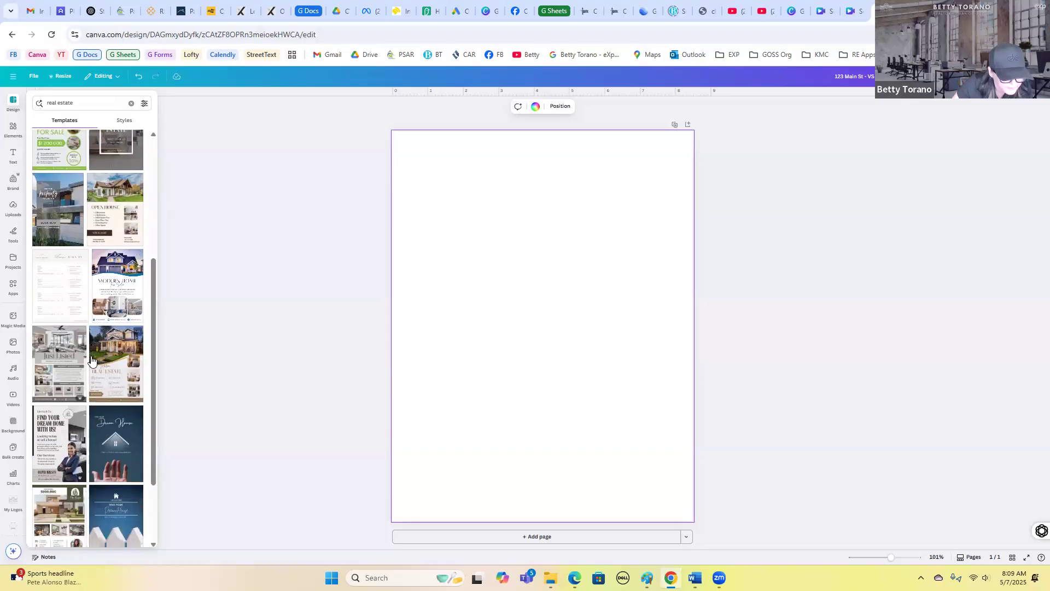
{"action": "scroll", "coordinate": [127, 232], "scroll_direction": "down", "scroll_amount": 2}
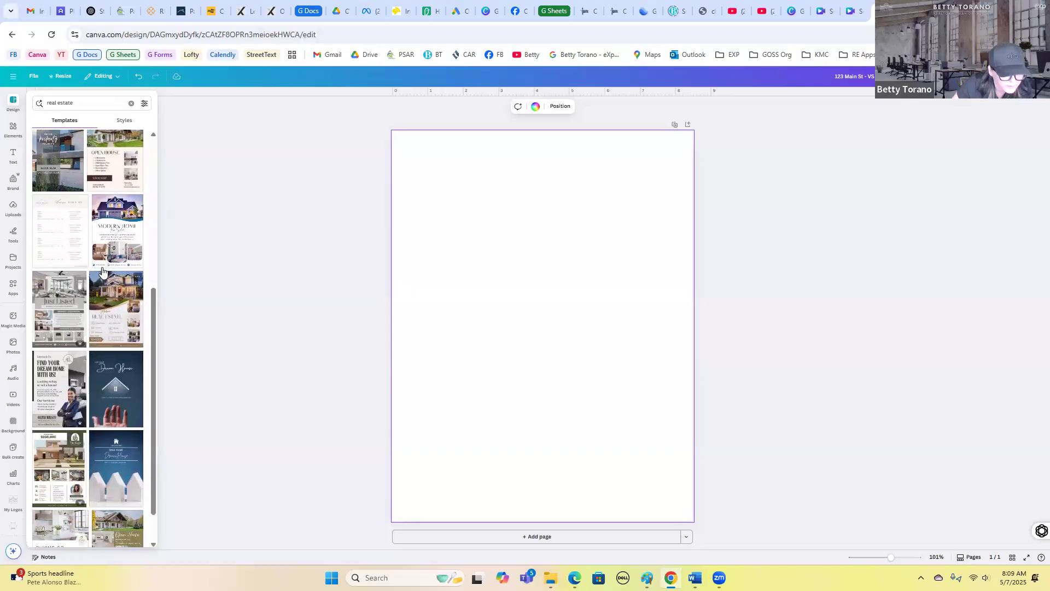
{"action": "left_click", "coordinate": [126, 232]}
{"action": "left_click", "coordinate": [764, 334]}
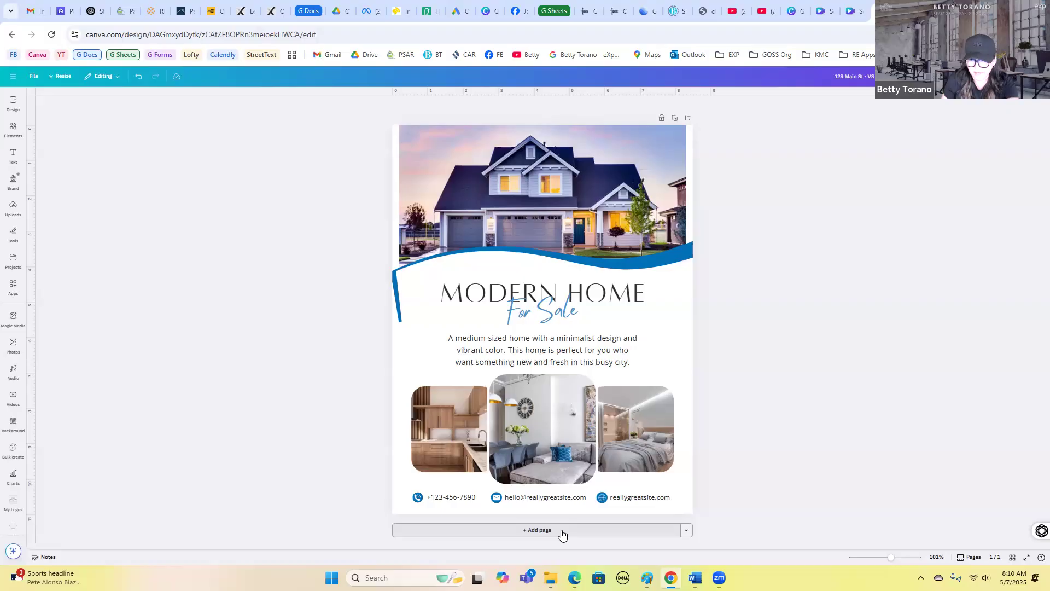
- Add a second page sized as an Instagram Post (4:5) to the design
{"action": "left_click", "coordinate": [687, 534]}
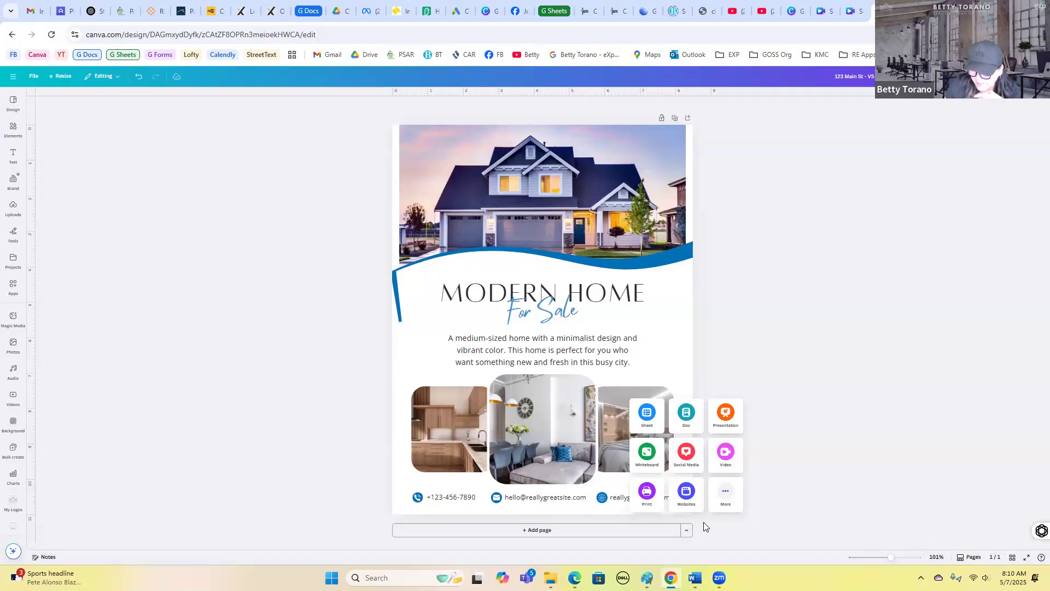
{"action": "left_click", "coordinate": [691, 463]}
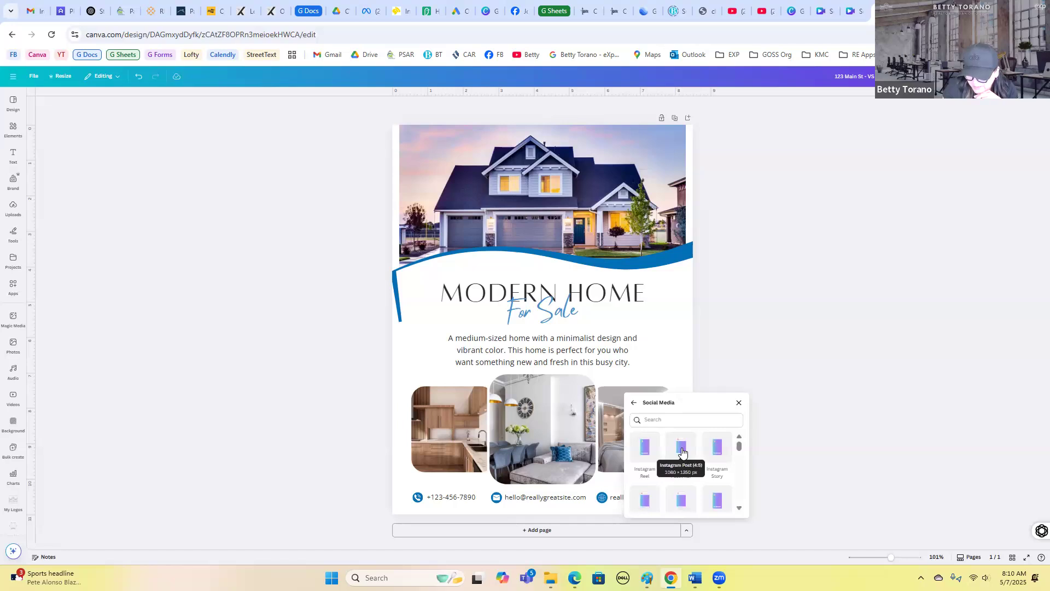
{"action": "left_click", "coordinate": [682, 452]}
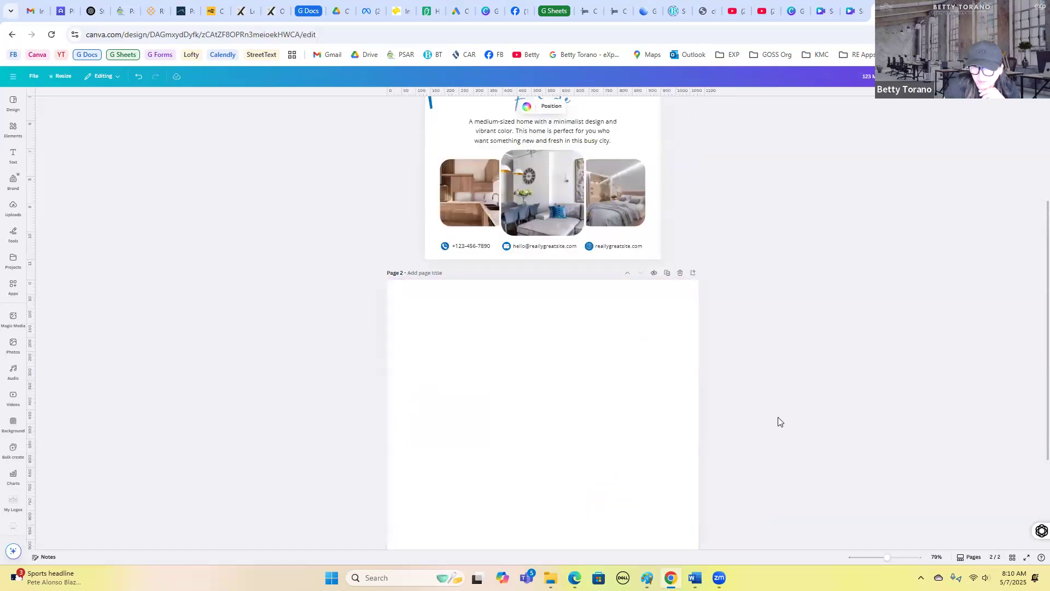
{"action": "scroll", "coordinate": [771, 314], "scroll_direction": "up", "scroll_amount": 3}
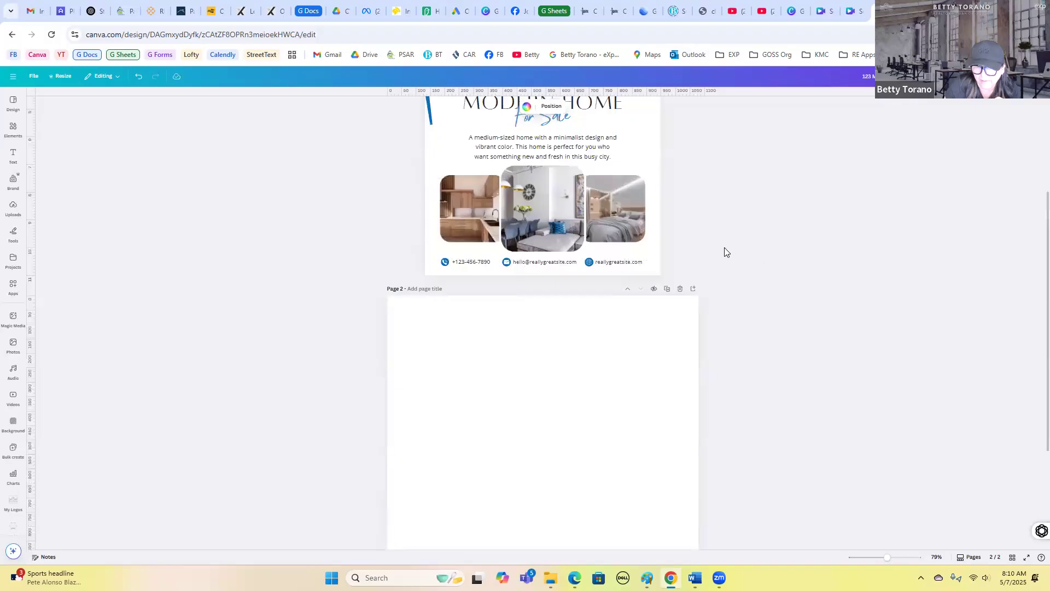
{"action": "scroll", "coordinate": [724, 252], "scroll_direction": "up", "scroll_amount": 3}
{"action": "scroll", "coordinate": [733, 386], "scroll_direction": "down", "scroll_amount": 4}
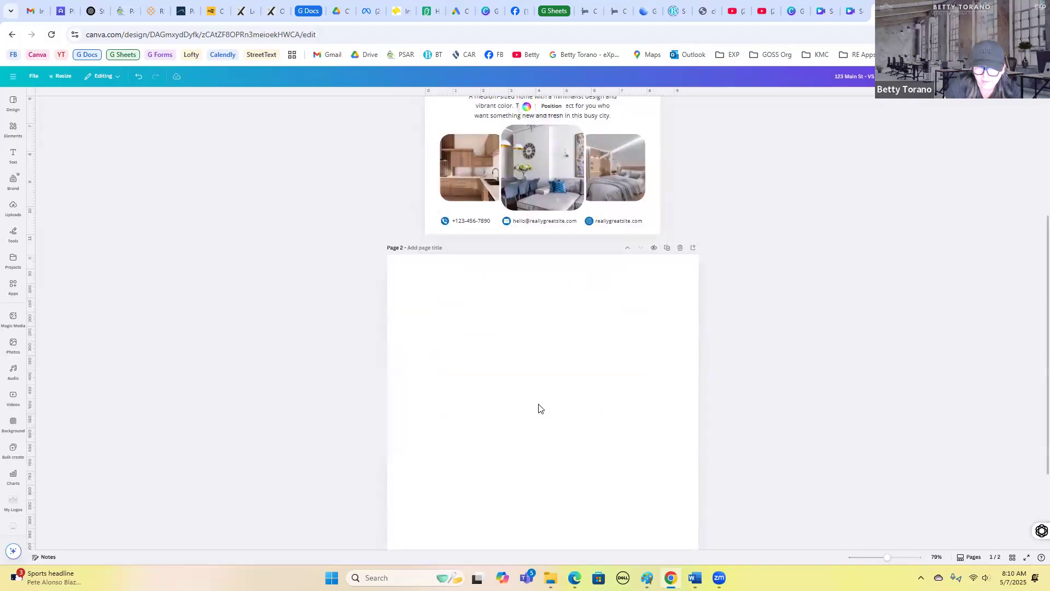
{"action": "scroll", "coordinate": [541, 408], "scroll_direction": "down", "scroll_amount": 1}
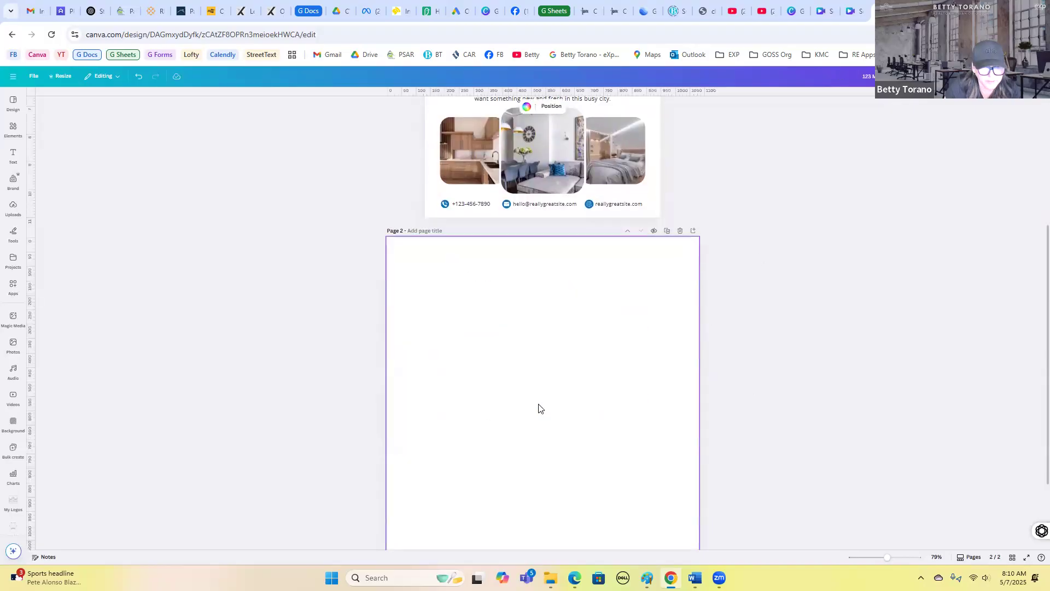
- Apply the blue Open House For Sale template from recently used designs to page 2
{"action": "left_click", "coordinate": [15, 103]}
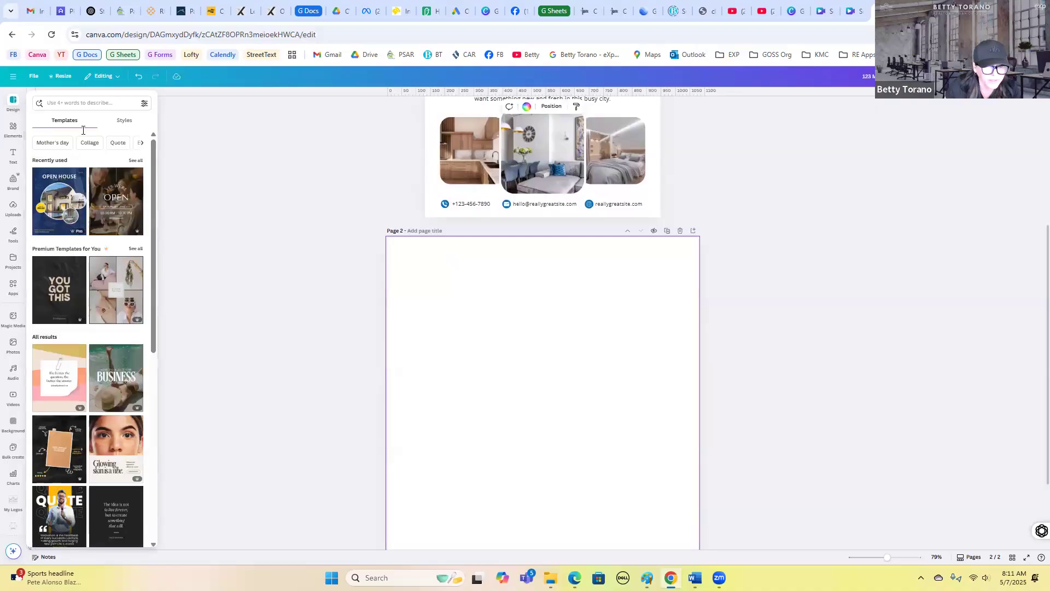
{"action": "left_click", "coordinate": [49, 203]}
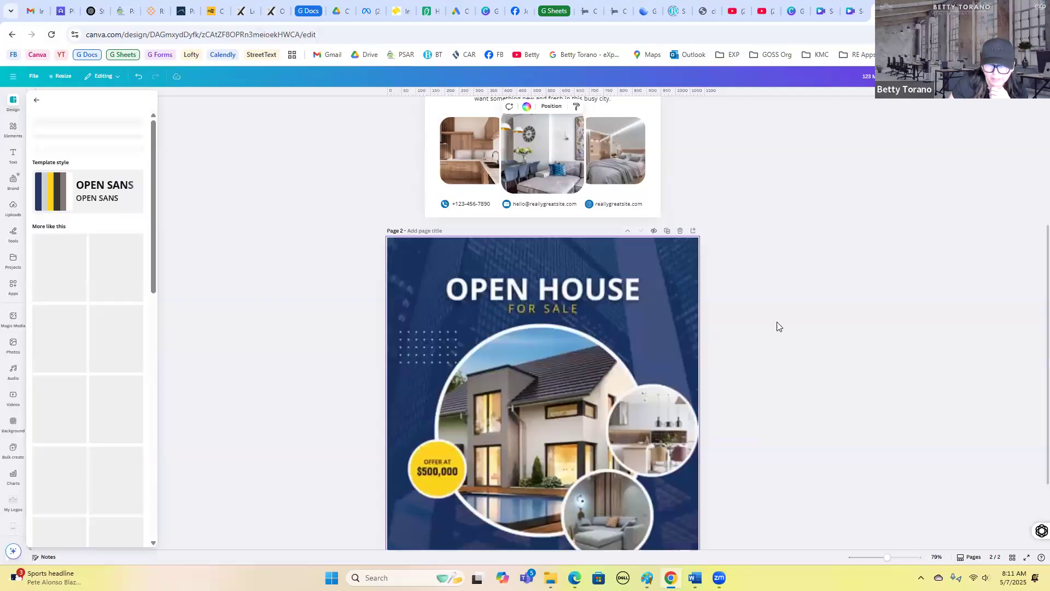
{"action": "scroll", "coordinate": [773, 325], "scroll_direction": "down", "scroll_amount": 2}
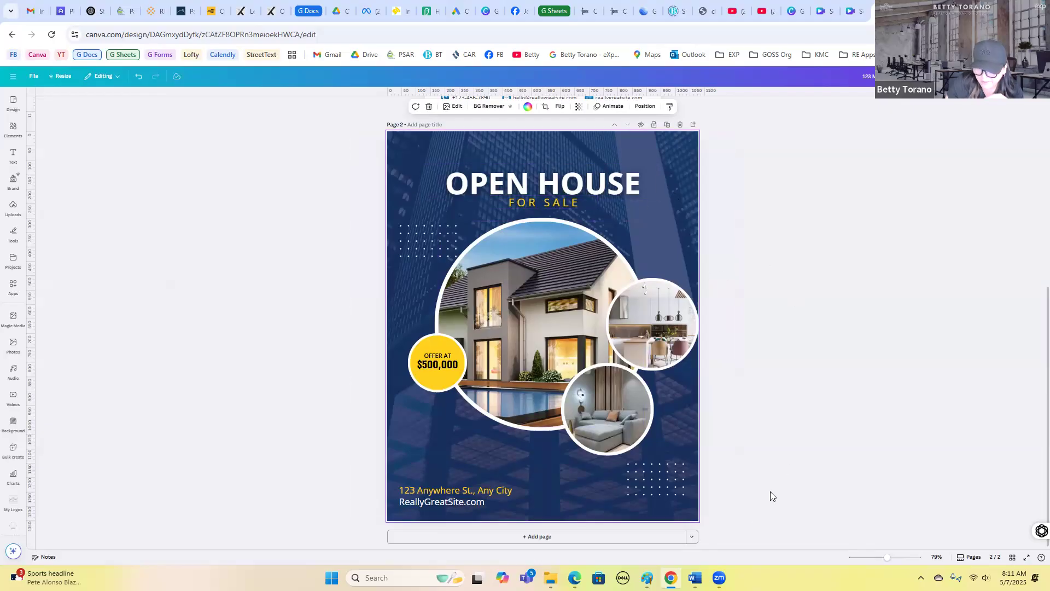
- Add a third page sized as an Instagram Reel to the design
{"action": "left_click", "coordinate": [692, 539]}
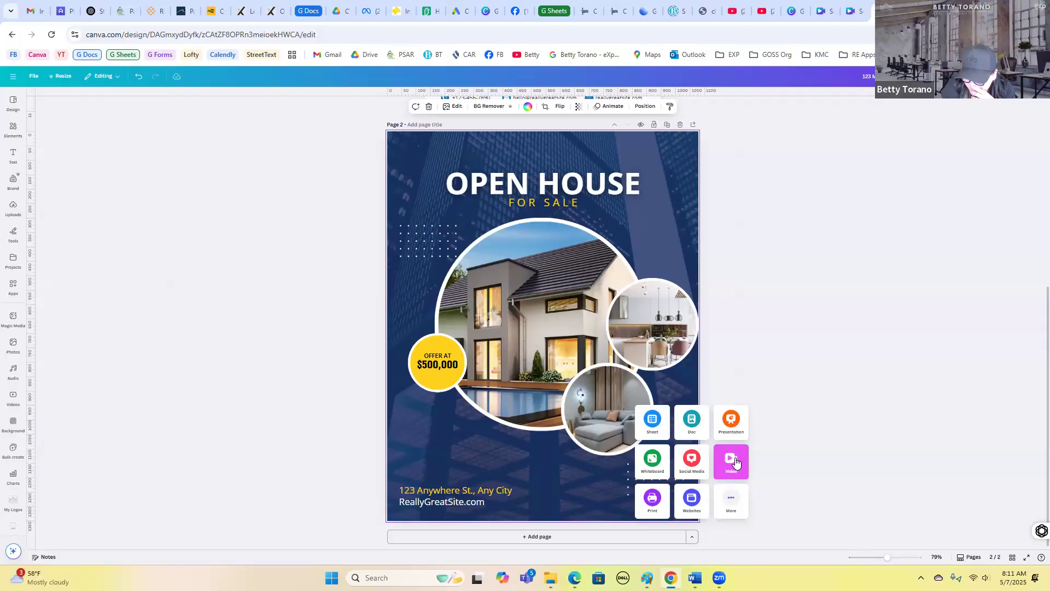
{"action": "left_click", "coordinate": [698, 463]}
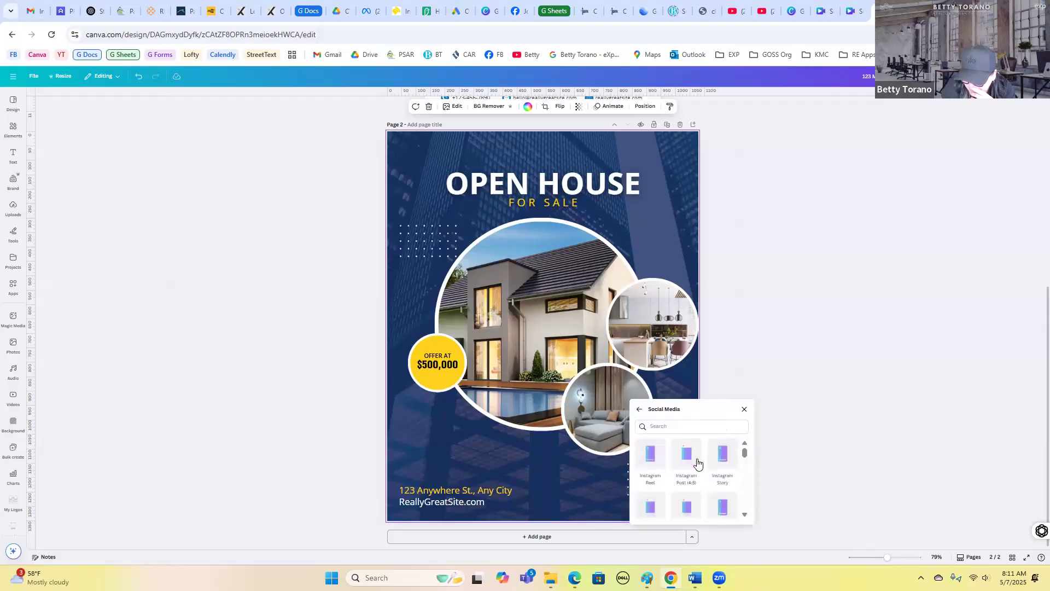
{"action": "left_click", "coordinate": [652, 462]}
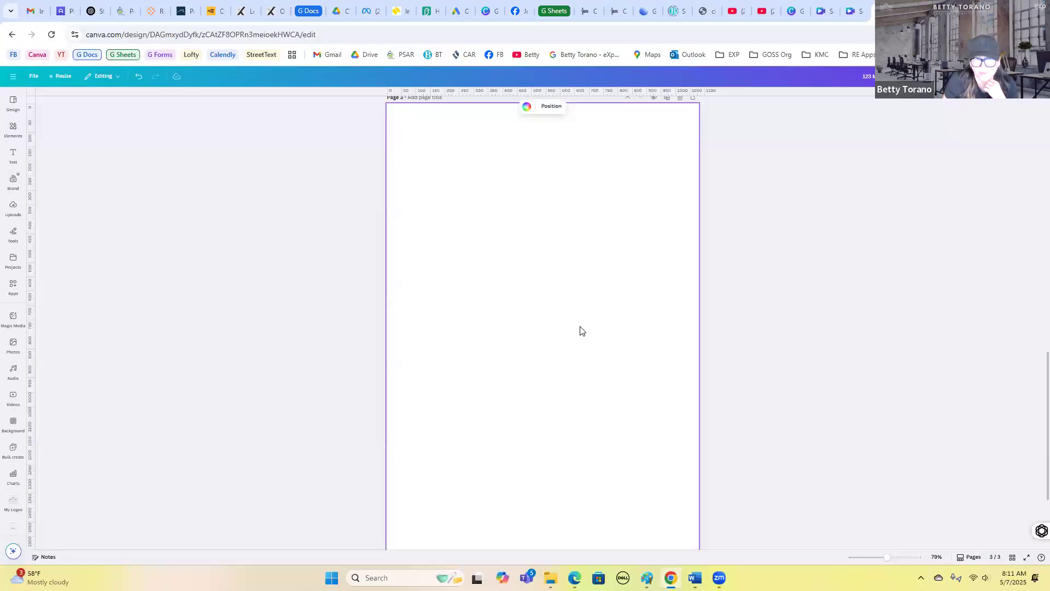
- Search templates for "real estate open house" and apply the White Minimalist Real Estate Open House Mobile Video to page 3
{"action": "left_click", "coordinate": [10, 103]}
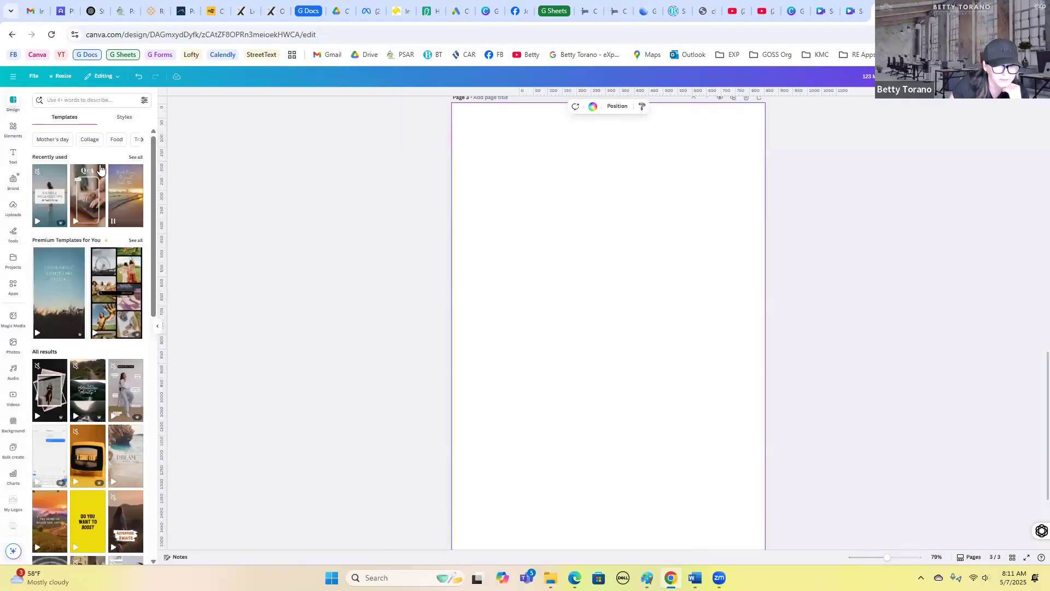
{"action": "left_click", "coordinate": [66, 96]}
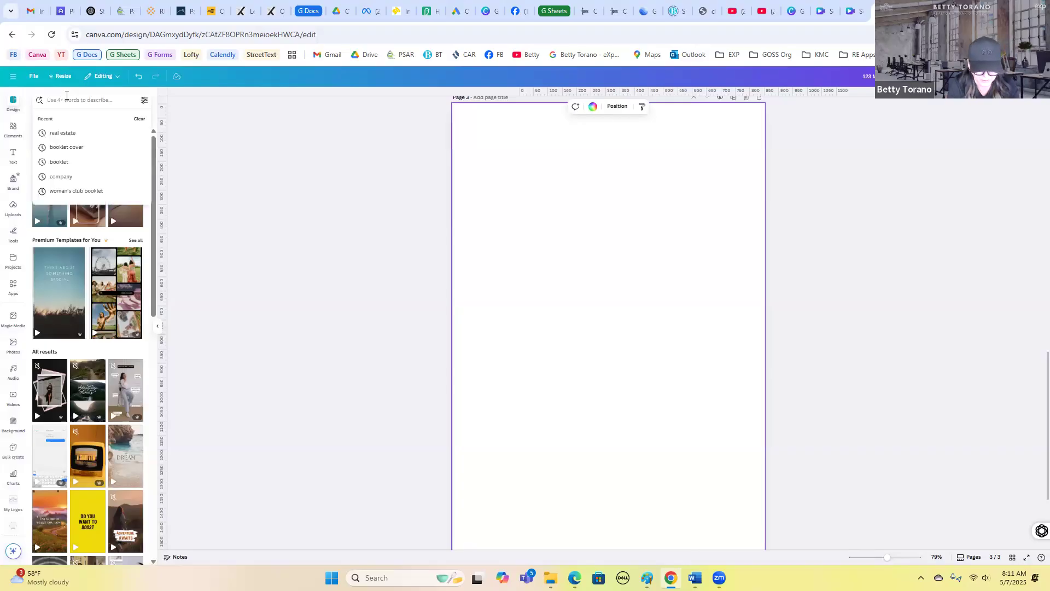
{"action": "type", "text": "real estate"}
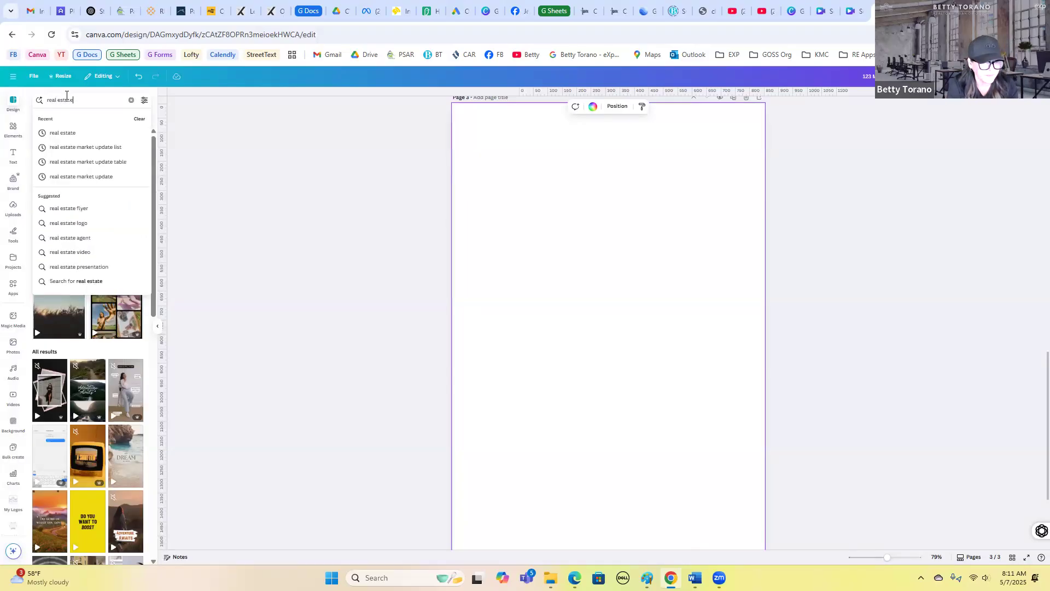
{"action": "key", "text": "Return"}
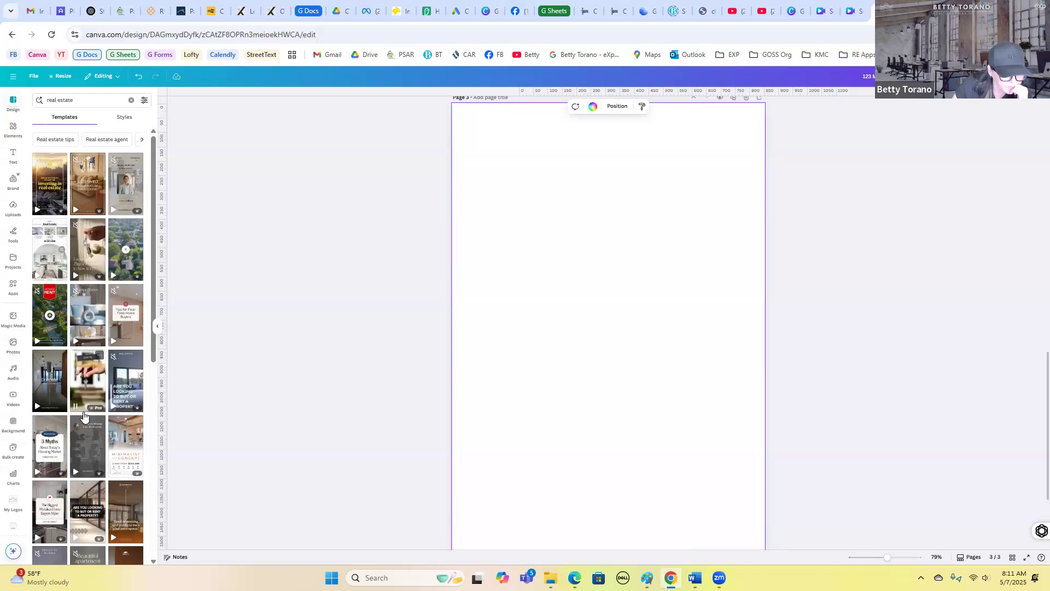
{"action": "scroll", "coordinate": [83, 415], "scroll_direction": "down", "scroll_amount": 1}
{"action": "scroll", "coordinate": [84, 415], "scroll_direction": "down", "scroll_amount": 3}
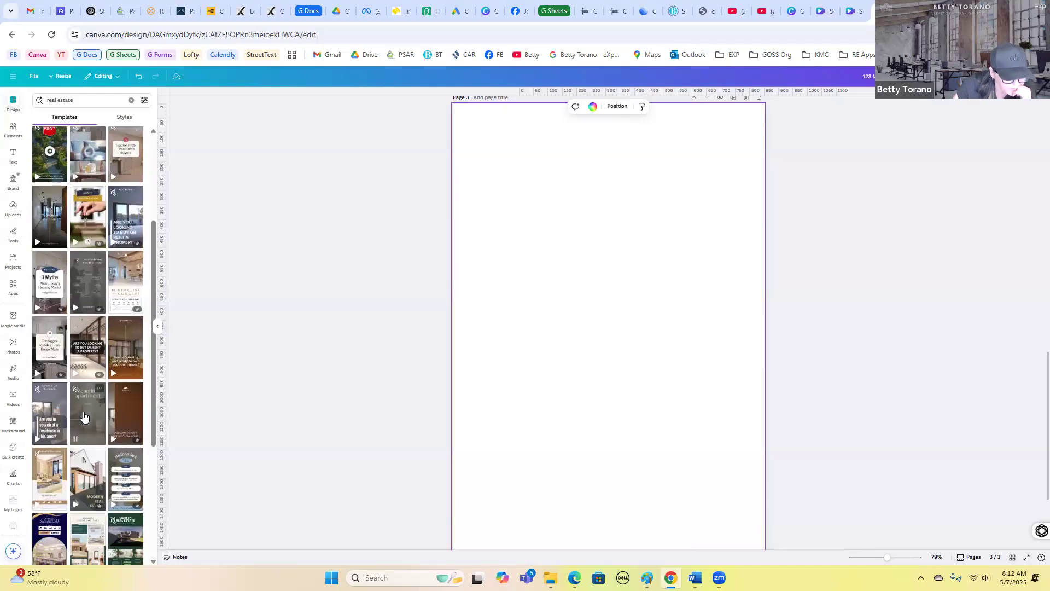
{"action": "scroll", "coordinate": [128, 175], "scroll_direction": "up", "scroll_amount": 4}
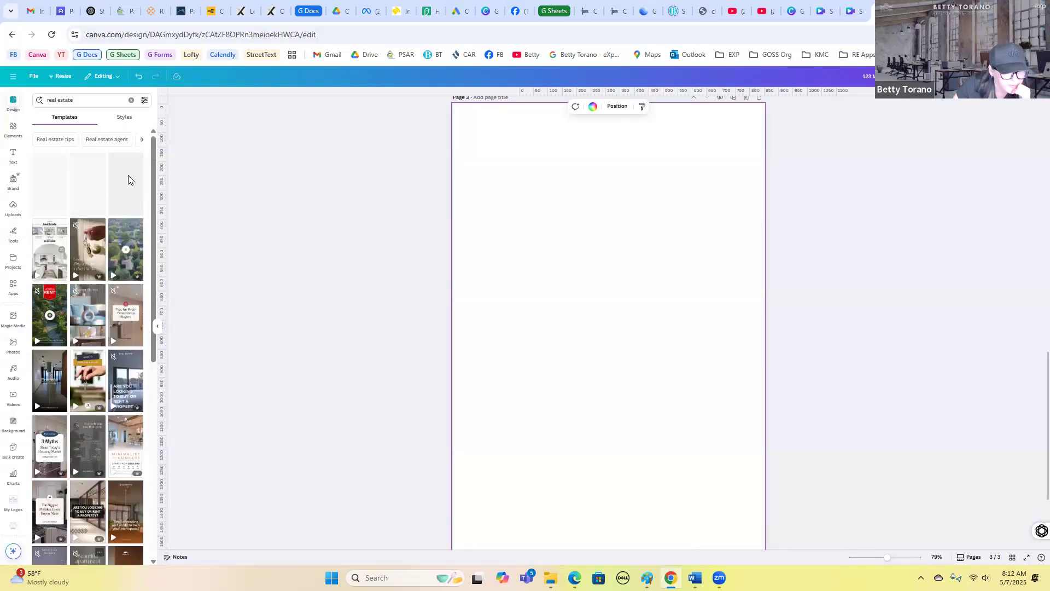
{"action": "left_click", "coordinate": [82, 104]}
{"action": "type", "text": "open house"}
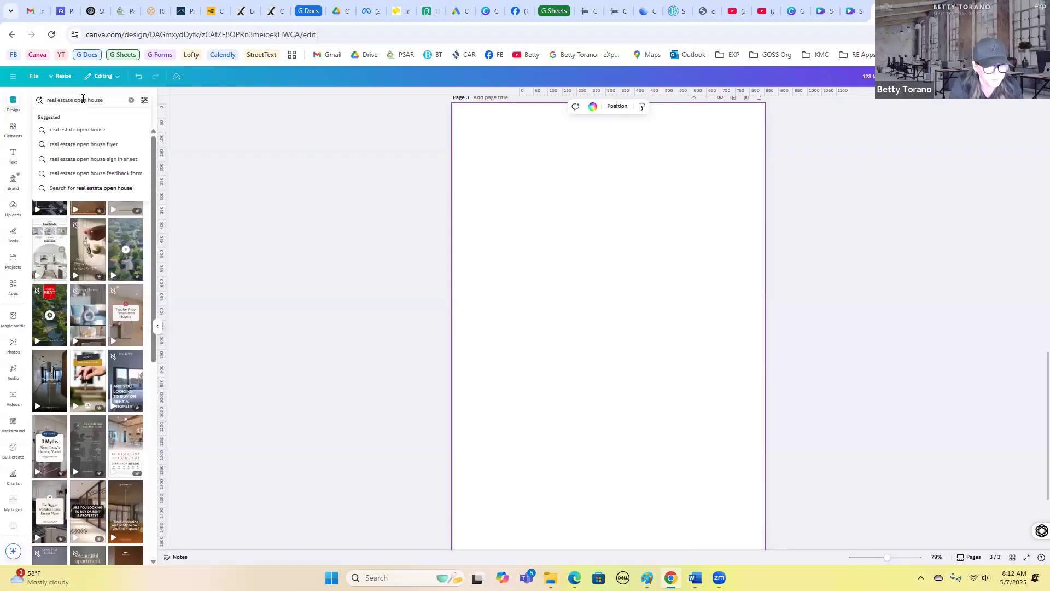
{"action": "key", "text": "Return"}
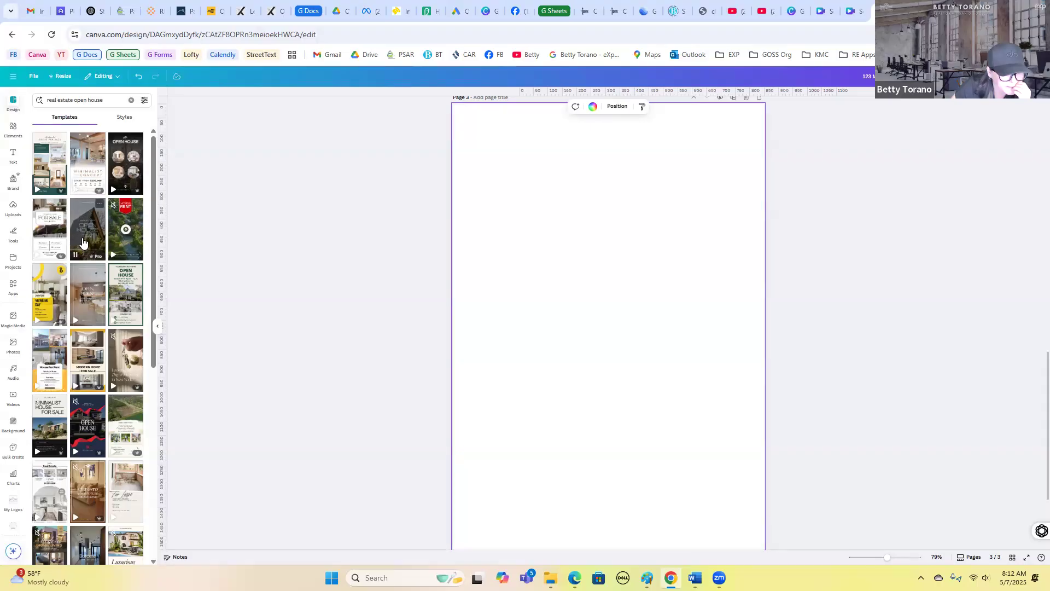
{"action": "left_click", "coordinate": [87, 322]}
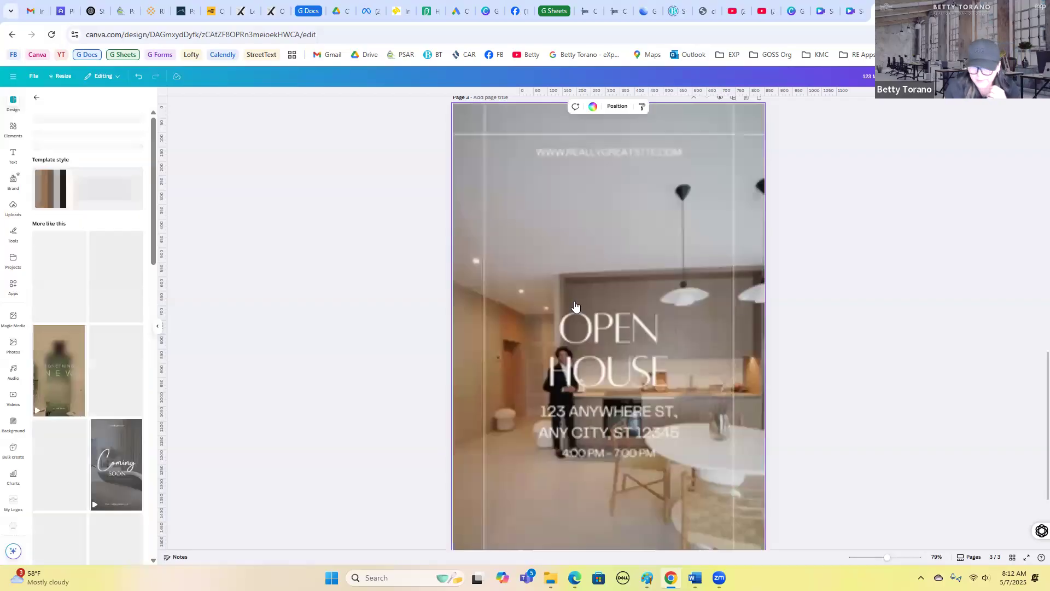
- Scroll through the open house video template on page 3 to review it
{"action": "scroll", "coordinate": [807, 331], "scroll_direction": "down", "scroll_amount": 2}
{"action": "scroll", "coordinate": [806, 332], "scroll_direction": "down", "scroll_amount": 2}
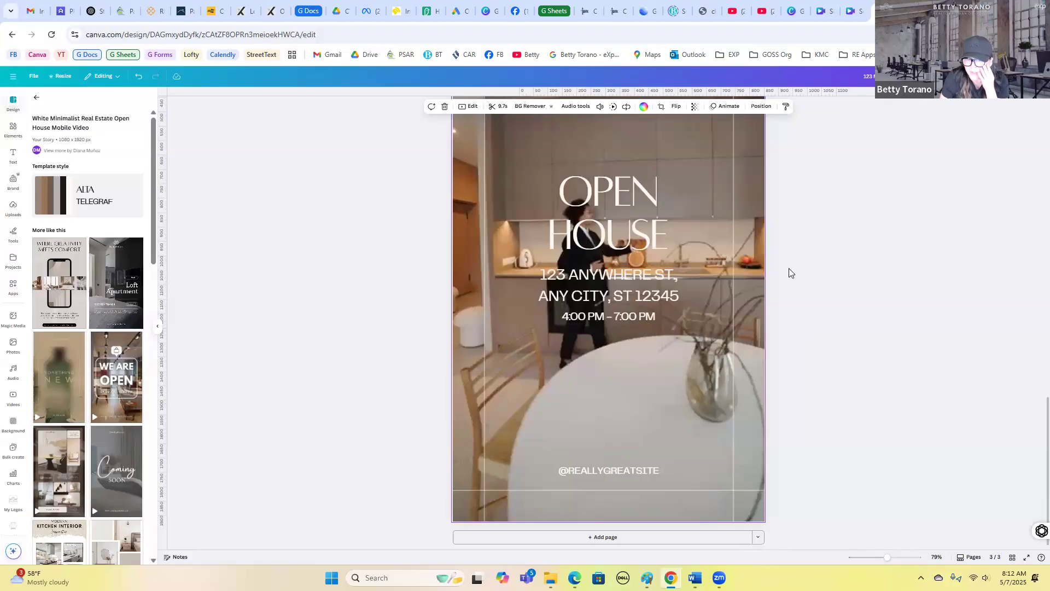
{"action": "scroll", "coordinate": [817, 418], "scroll_direction": "up", "scroll_amount": 1}
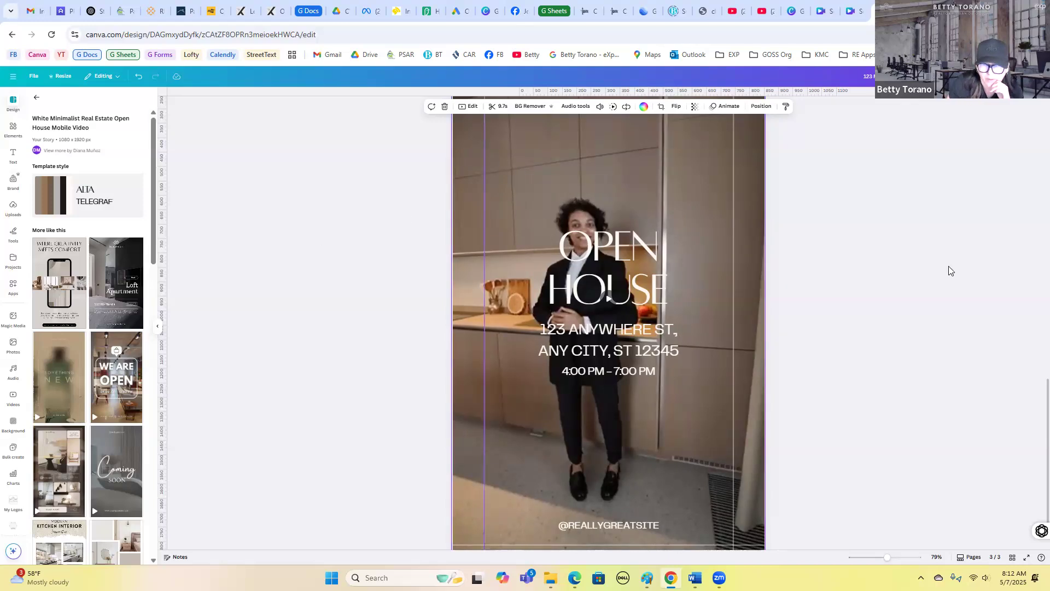
{"action": "scroll", "coordinate": [575, 168], "scroll_direction": "up", "scroll_amount": 2}
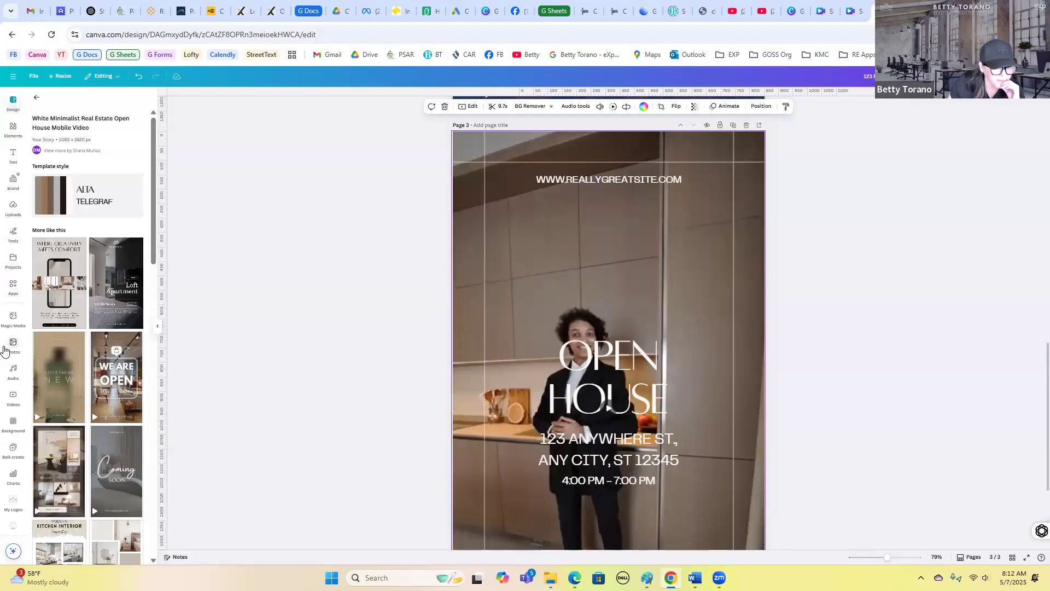
- Replace the background video on page 3 with an uploaded living room video from your uploads
{"action": "left_click", "coordinate": [14, 405]}
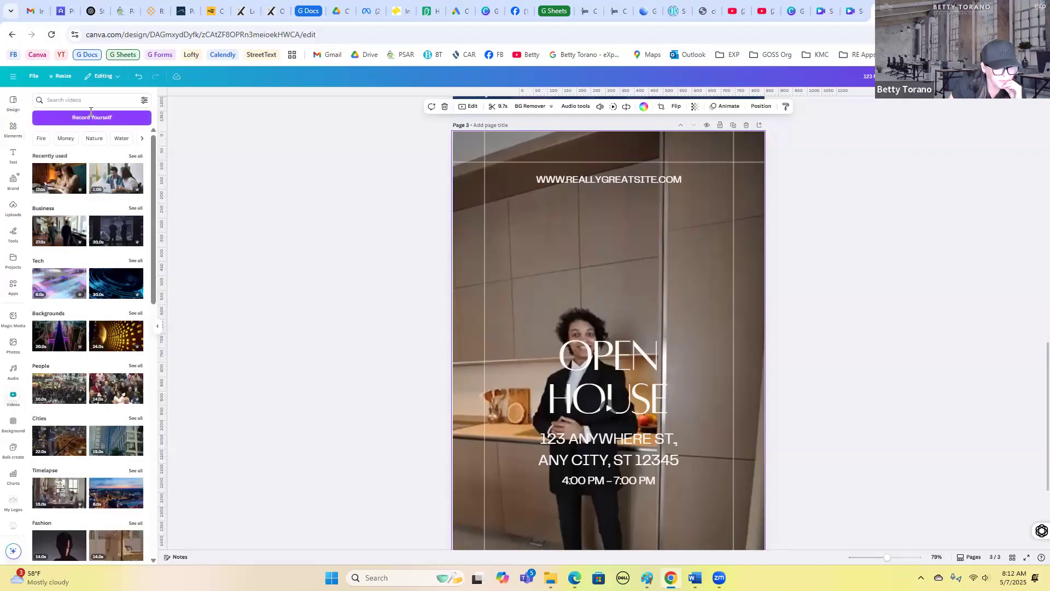
{"action": "left_click", "coordinate": [90, 100]}
{"action": "left_click", "coordinate": [251, 254]}
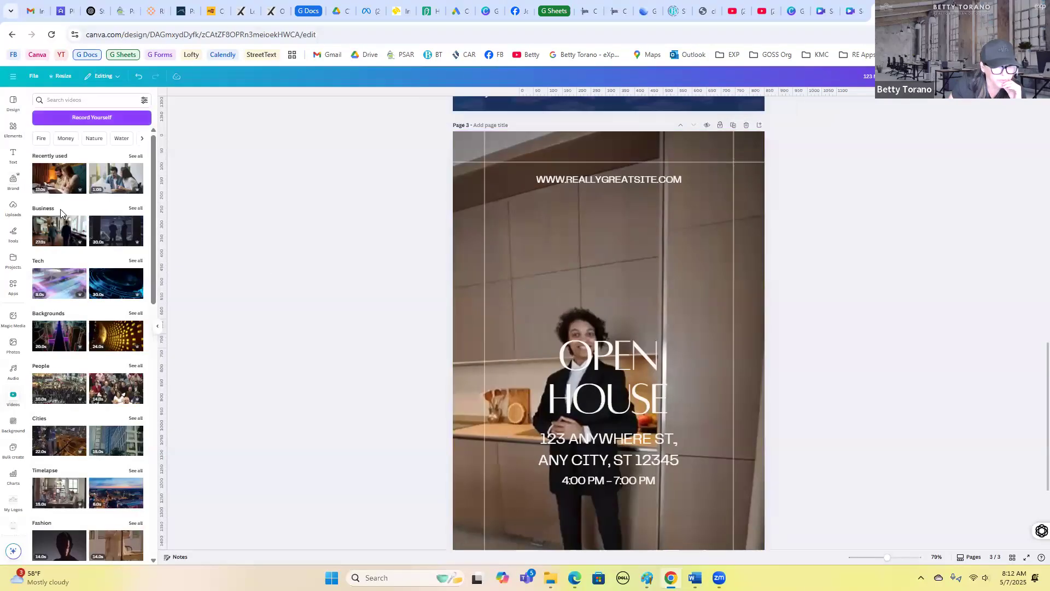
{"action": "left_click", "coordinate": [11, 209]}
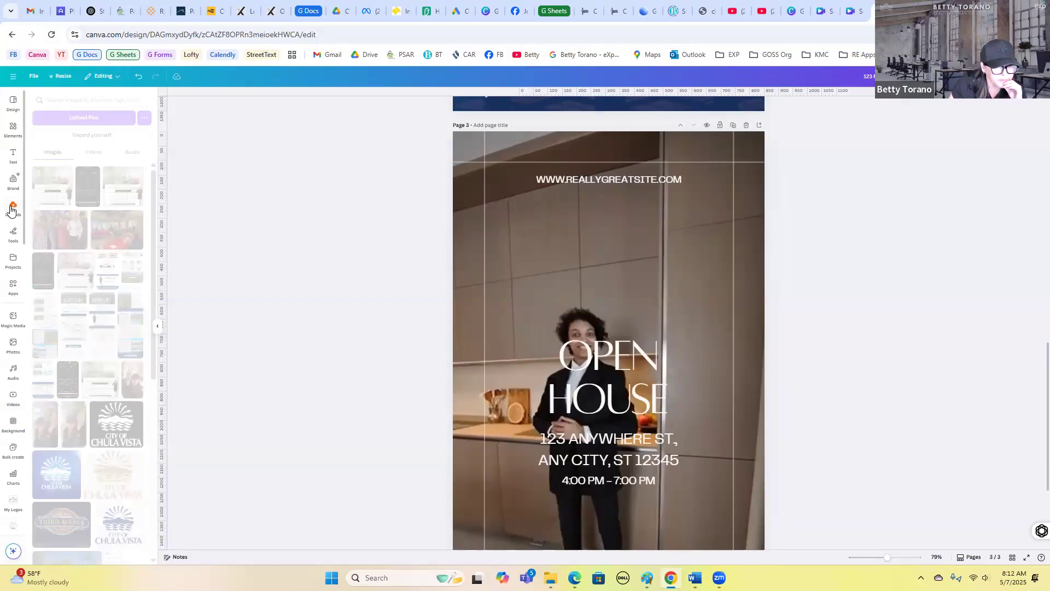
{"action": "left_click", "coordinate": [91, 154]}
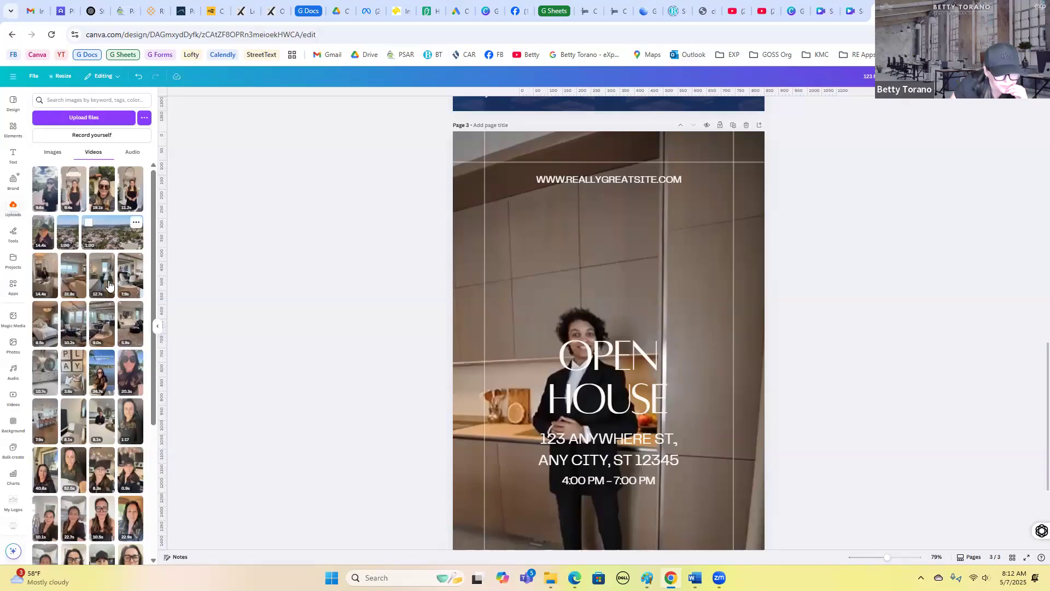
{"action": "left_click_drag", "start_coordinate": [106, 286], "coordinate": [467, 253]}
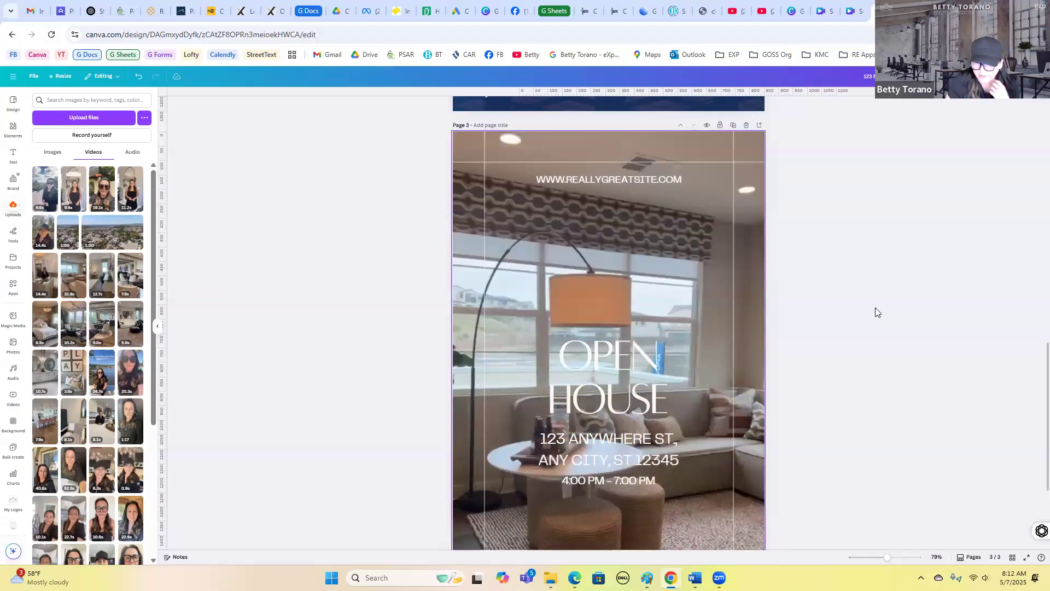
- Review page 3 with its new background video and scroll through the other pages
{"action": "scroll", "coordinate": [874, 308], "scroll_direction": "down", "scroll_amount": 1}
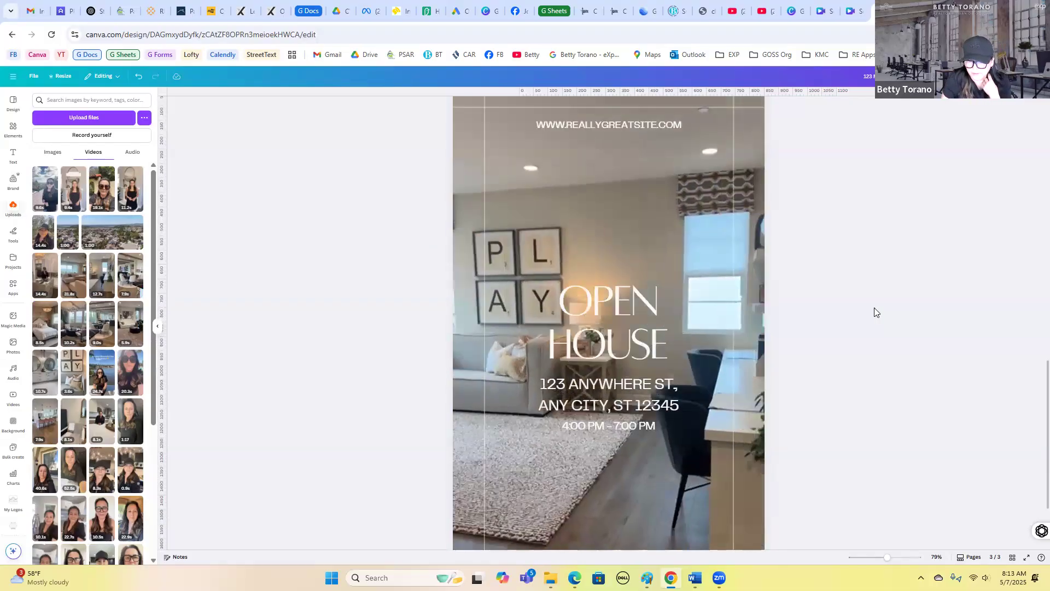
{"action": "scroll", "coordinate": [757, 255], "scroll_direction": "up", "scroll_amount": 3}
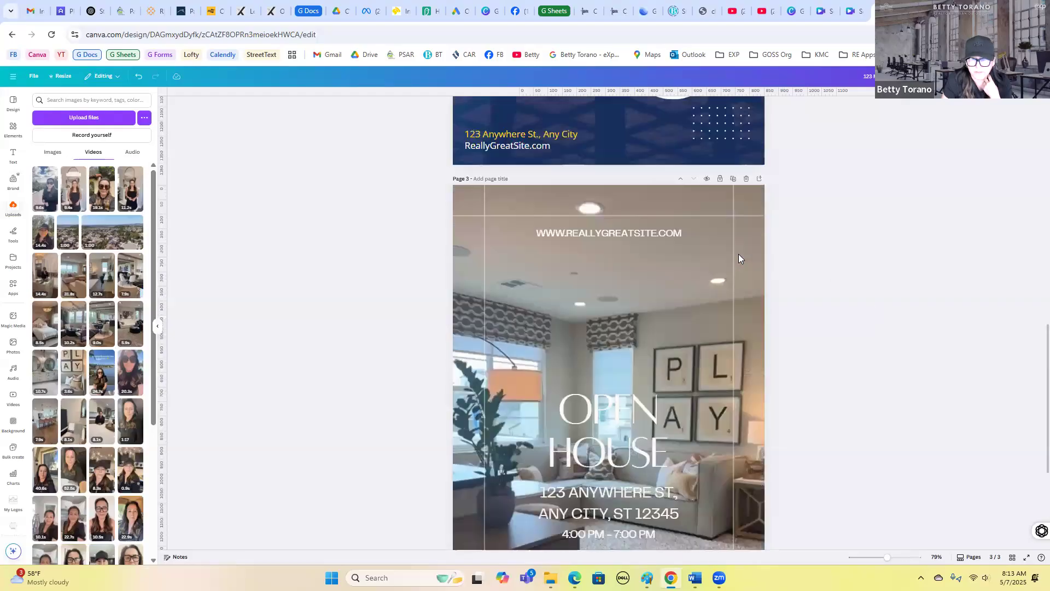
{"action": "left_click", "coordinate": [649, 216]}
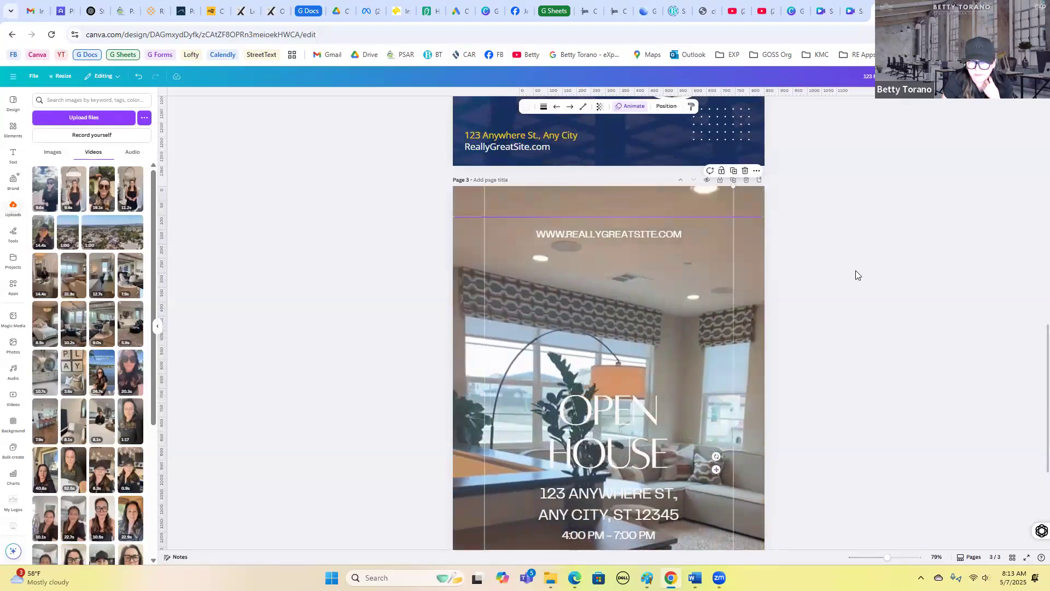
{"action": "scroll", "coordinate": [861, 279], "scroll_direction": "down", "scroll_amount": 4}
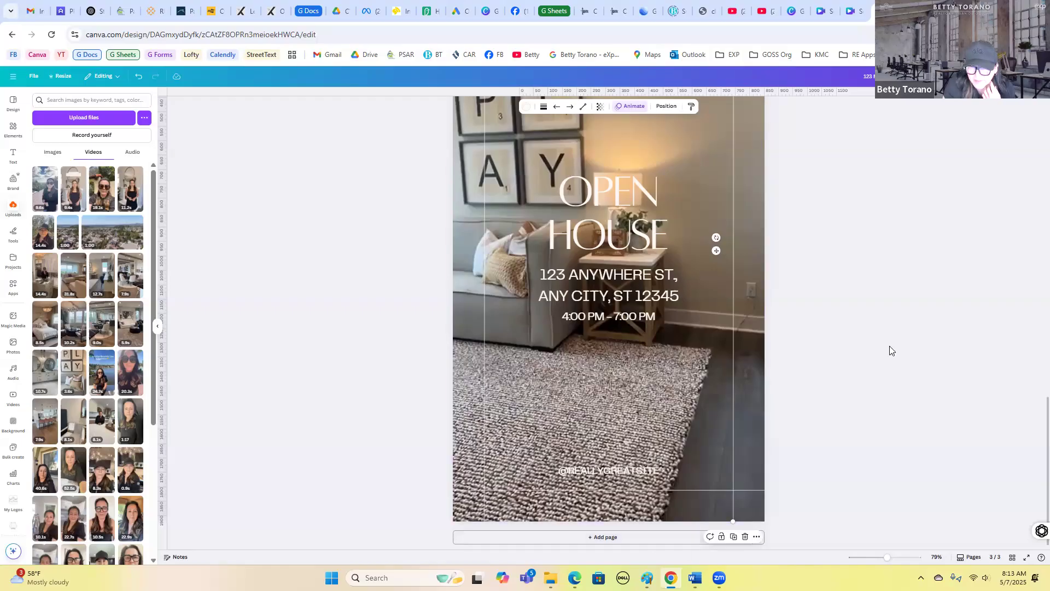
{"action": "scroll", "coordinate": [889, 346], "scroll_direction": "up", "scroll_amount": 3}
{"action": "scroll", "coordinate": [893, 347], "scroll_direction": "up", "scroll_amount": 15}
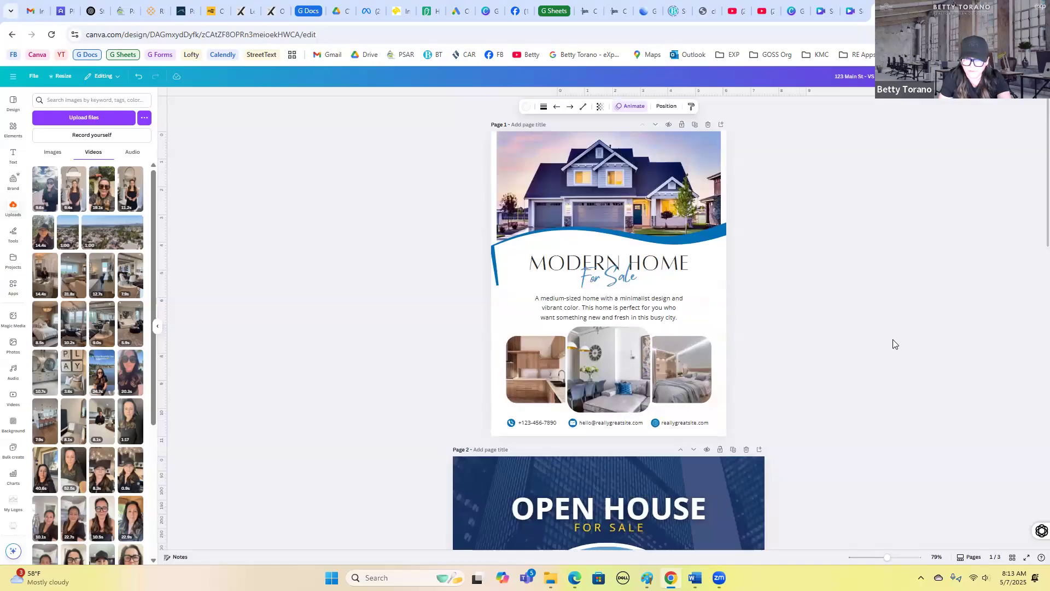
{"action": "scroll", "coordinate": [893, 343], "scroll_direction": "down", "scroll_amount": 5}
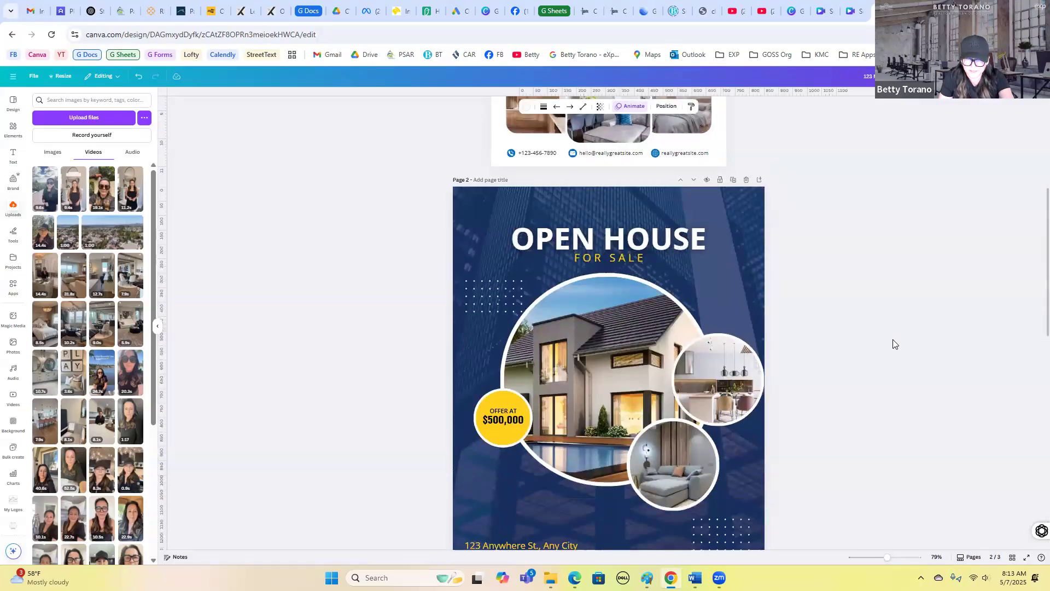
{"action": "scroll", "coordinate": [894, 344], "scroll_direction": "down", "scroll_amount": 8}
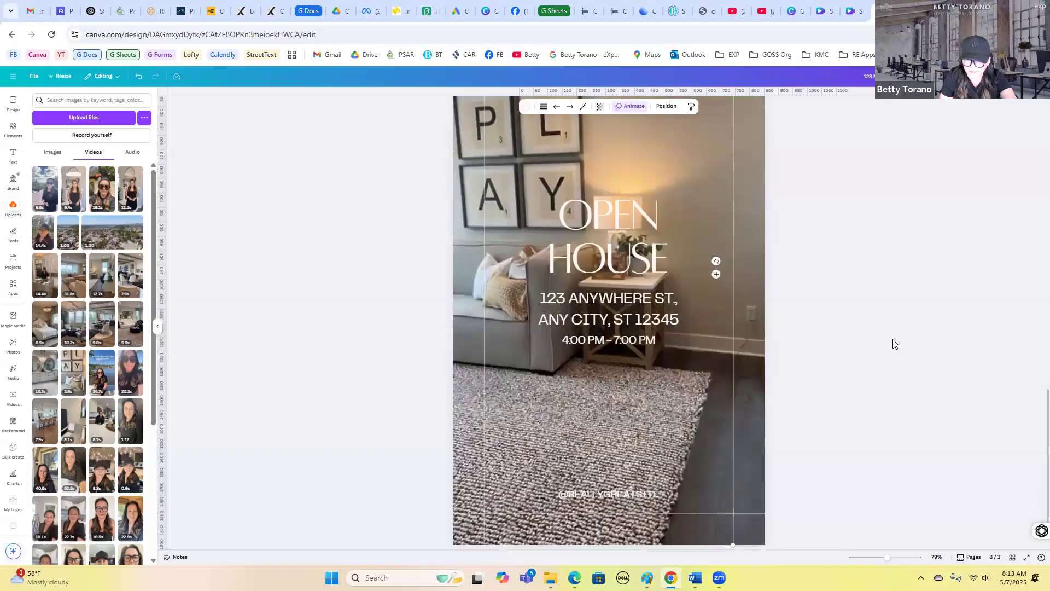
{"action": "scroll", "coordinate": [893, 339], "scroll_direction": "down", "scroll_amount": 1}
{"action": "left_click", "coordinate": [757, 537]}
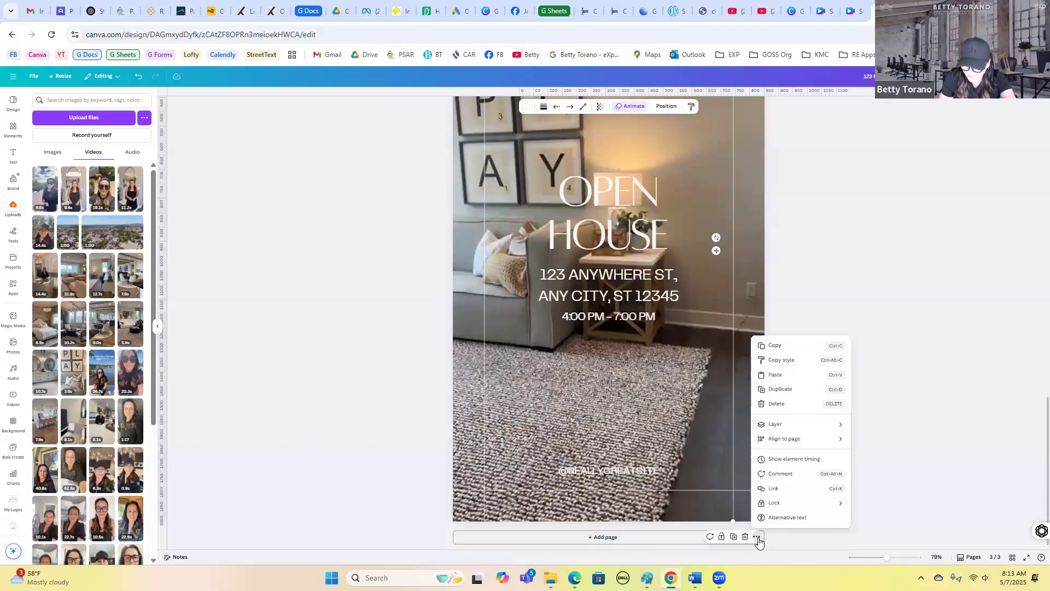
{"action": "left_click", "coordinate": [756, 541]}
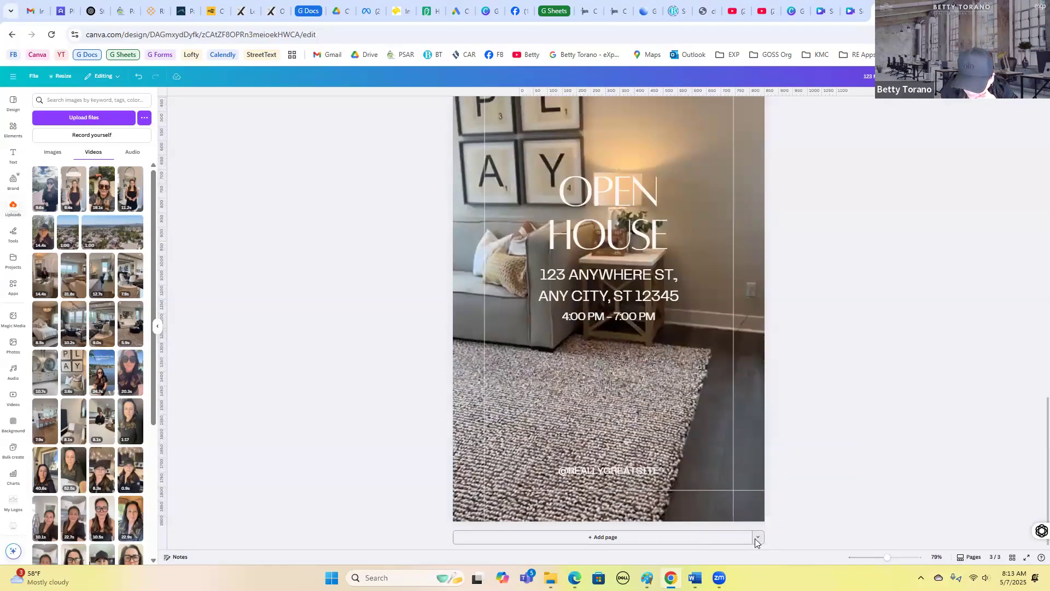
{"action": "left_click", "coordinate": [756, 538]}
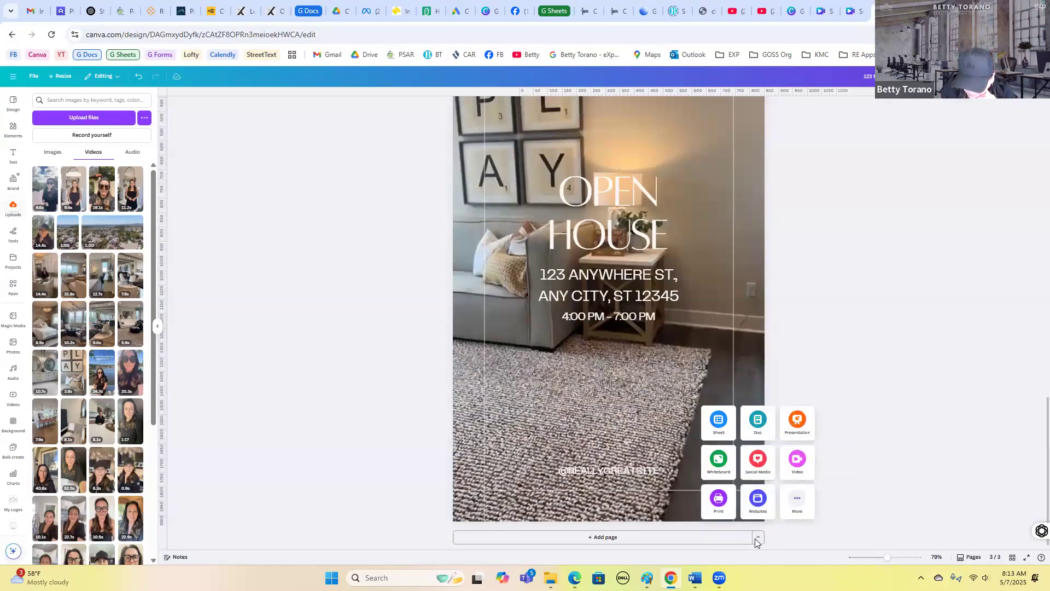
{"action": "left_click", "coordinate": [796, 502]}
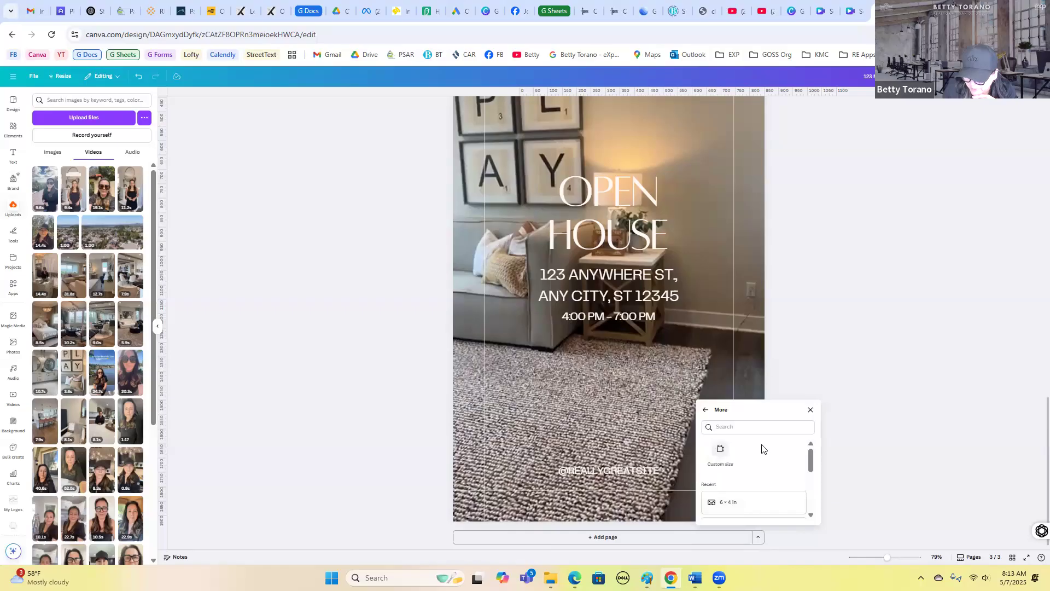
{"action": "left_click", "coordinate": [760, 539]}
{"action": "left_click", "coordinate": [760, 540]}
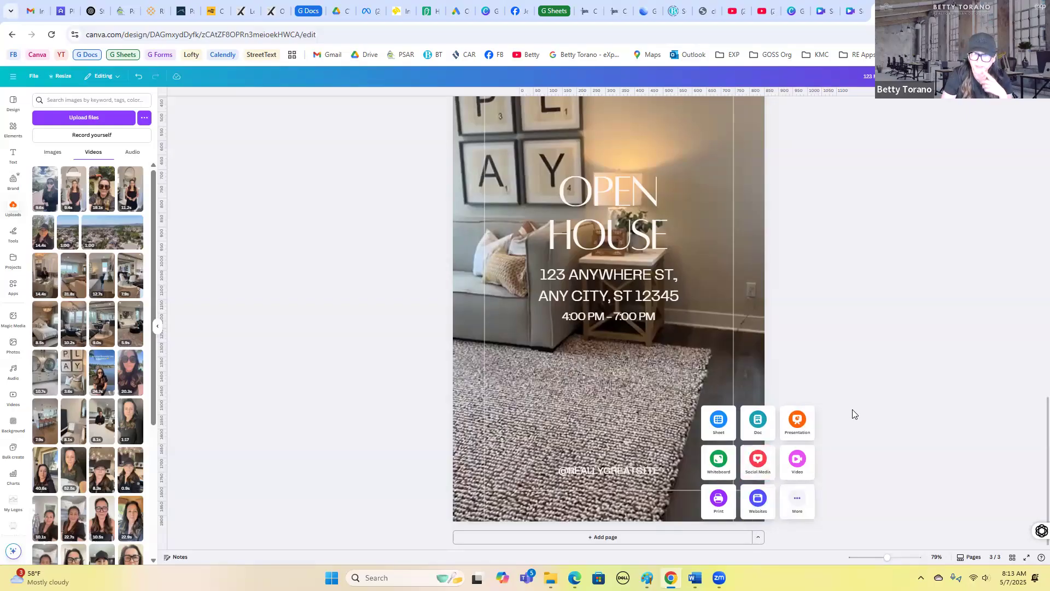
- Scroll through all three pages of the design to check them
{"action": "scroll", "coordinate": [852, 414], "scroll_direction": "up", "scroll_amount": 5}
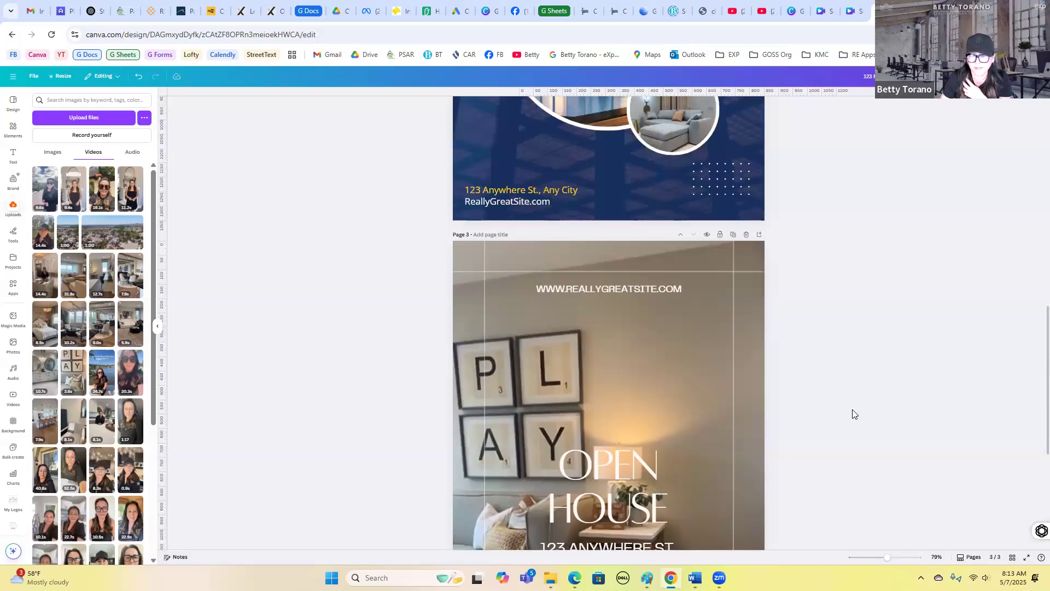
{"action": "scroll", "coordinate": [855, 414], "scroll_direction": "up", "scroll_amount": 15}
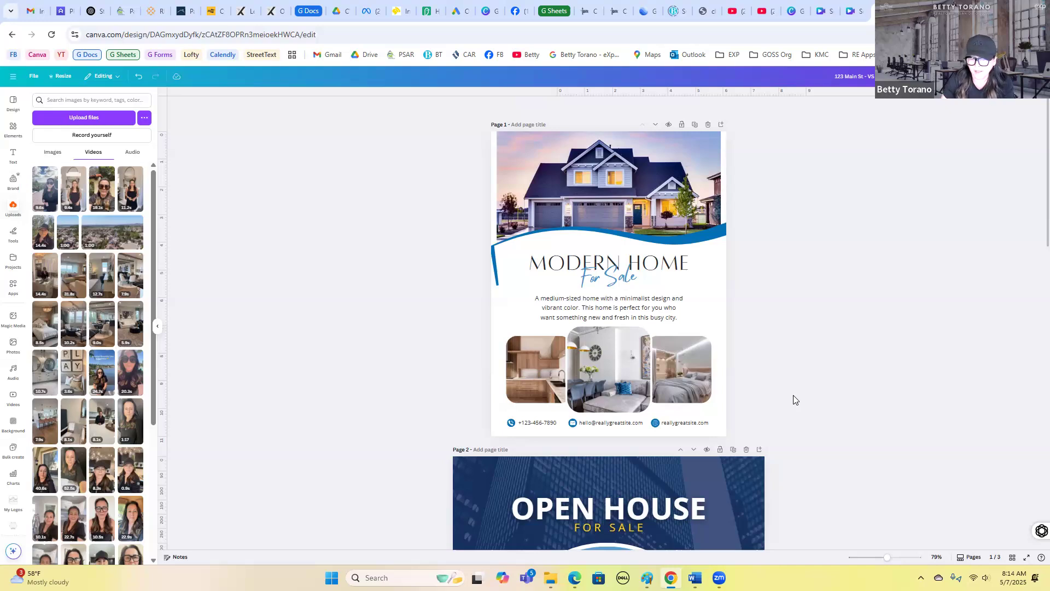
{"action": "scroll", "coordinate": [794, 399], "scroll_direction": "down", "scroll_amount": 2}
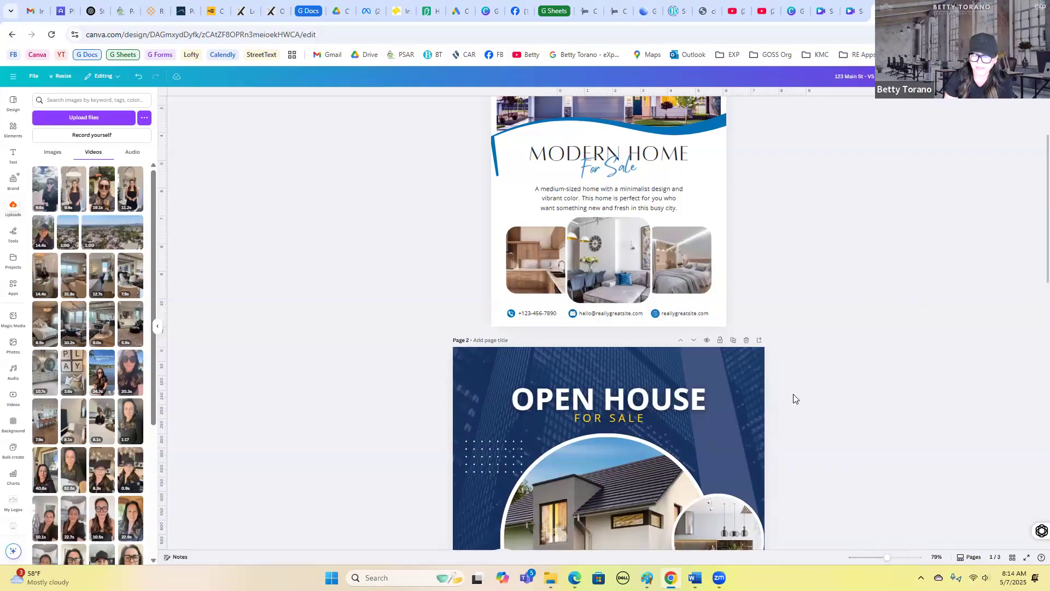
{"action": "scroll", "coordinate": [799, 395], "scroll_direction": "down", "scroll_amount": 2}
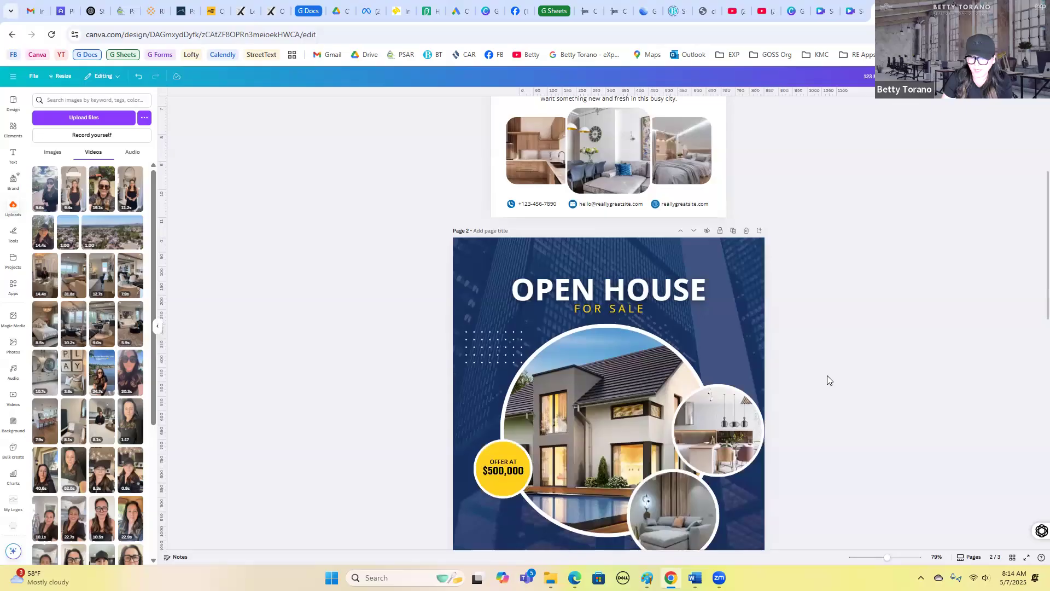
{"action": "scroll", "coordinate": [766, 394], "scroll_direction": "down", "scroll_amount": 7}
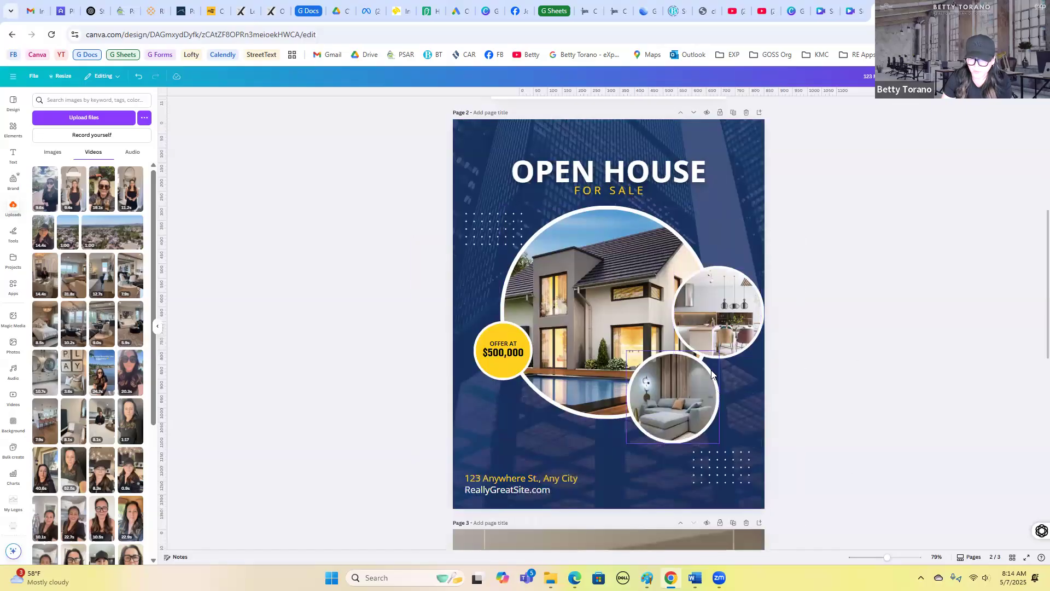
{"action": "scroll", "coordinate": [815, 395], "scroll_direction": "up", "scroll_amount": 15}
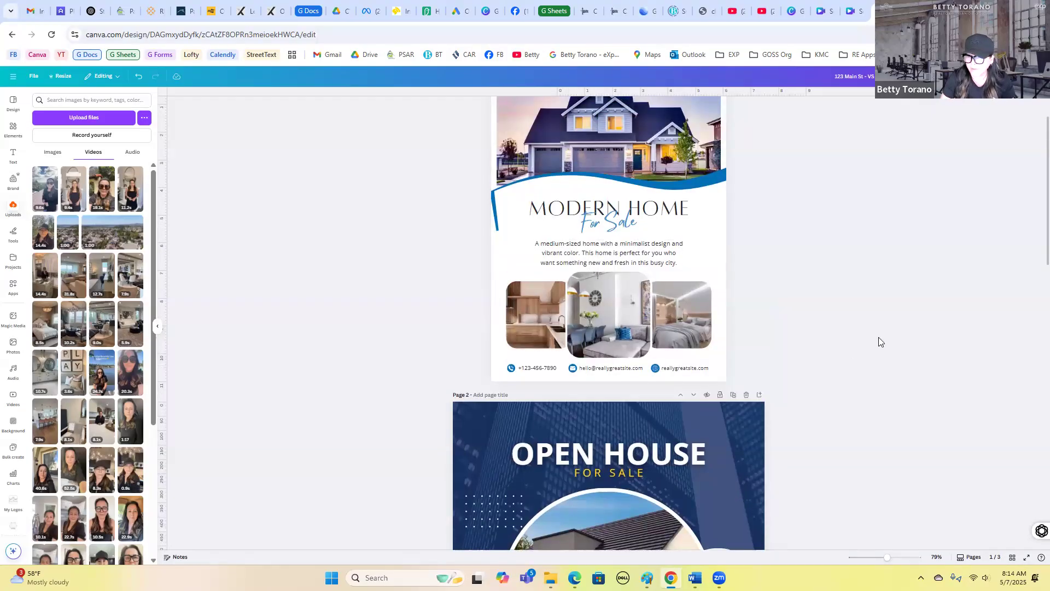
{"action": "scroll", "coordinate": [879, 342], "scroll_direction": "up", "scroll_amount": 2}
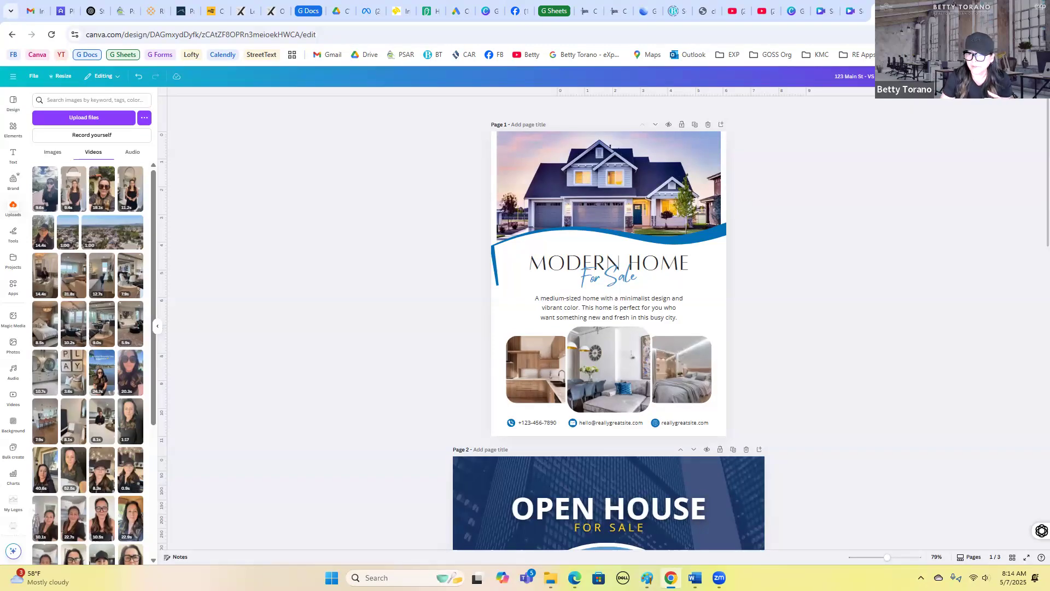
- Try setting up a PDF Print download limited to page 1
{"action": "left_click", "coordinate": [1027, 76]}
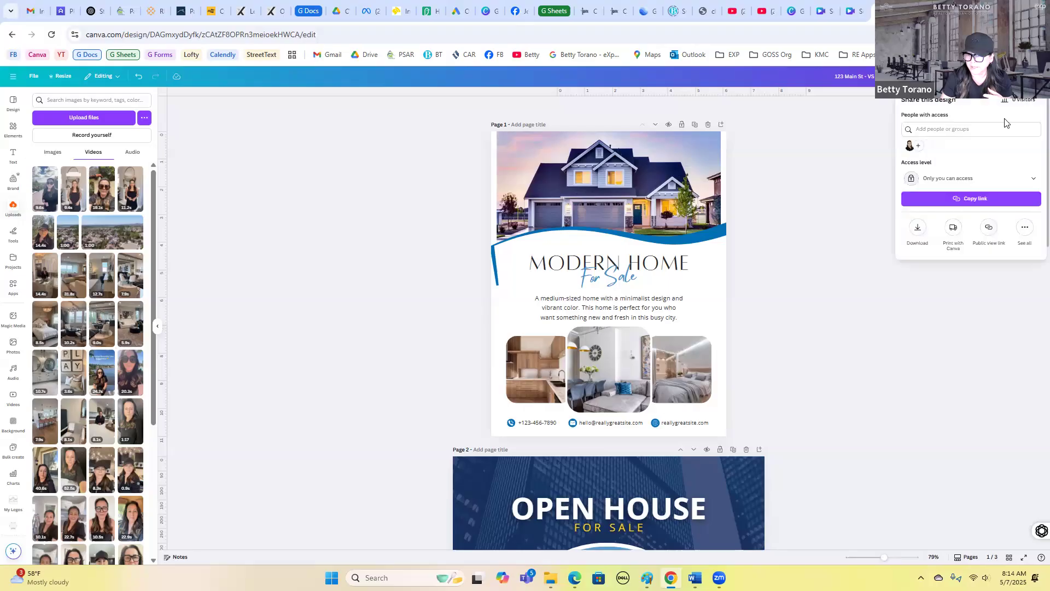
{"action": "left_click", "coordinate": [917, 230]}
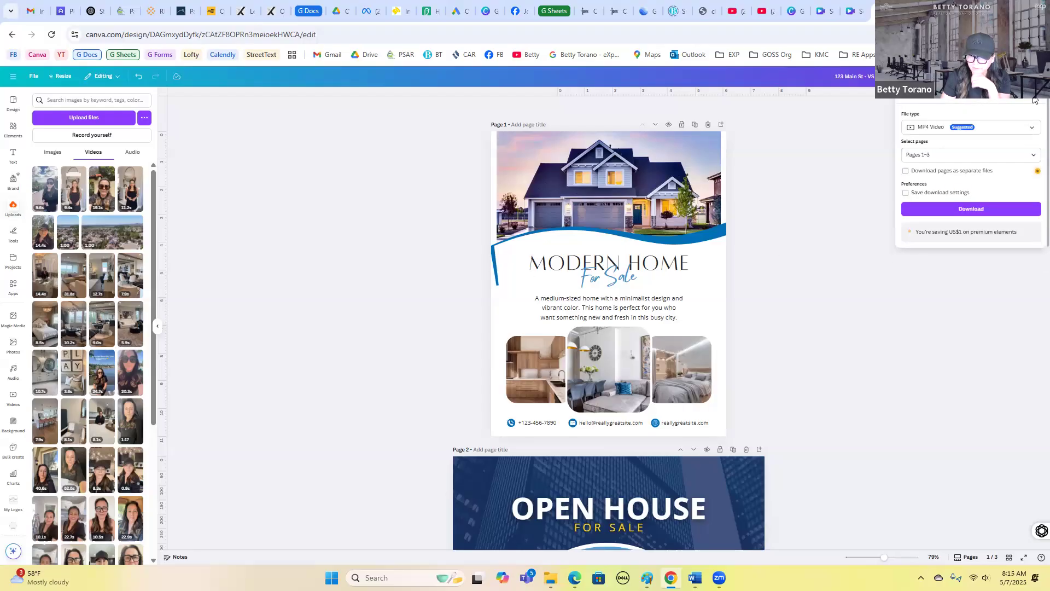
{"action": "left_click", "coordinate": [1020, 129]}
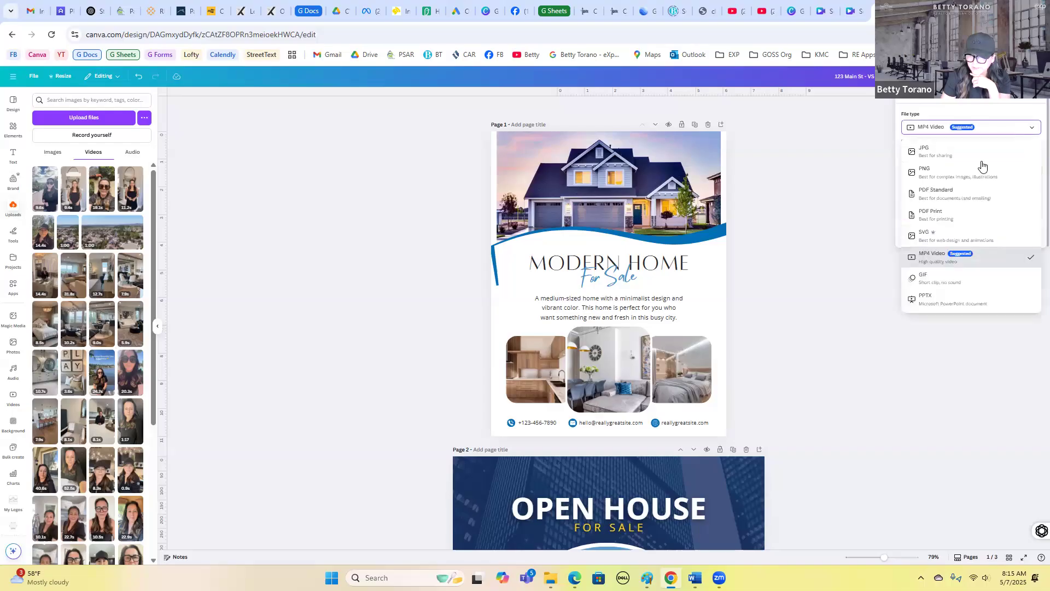
{"action": "left_click", "coordinate": [936, 215]}
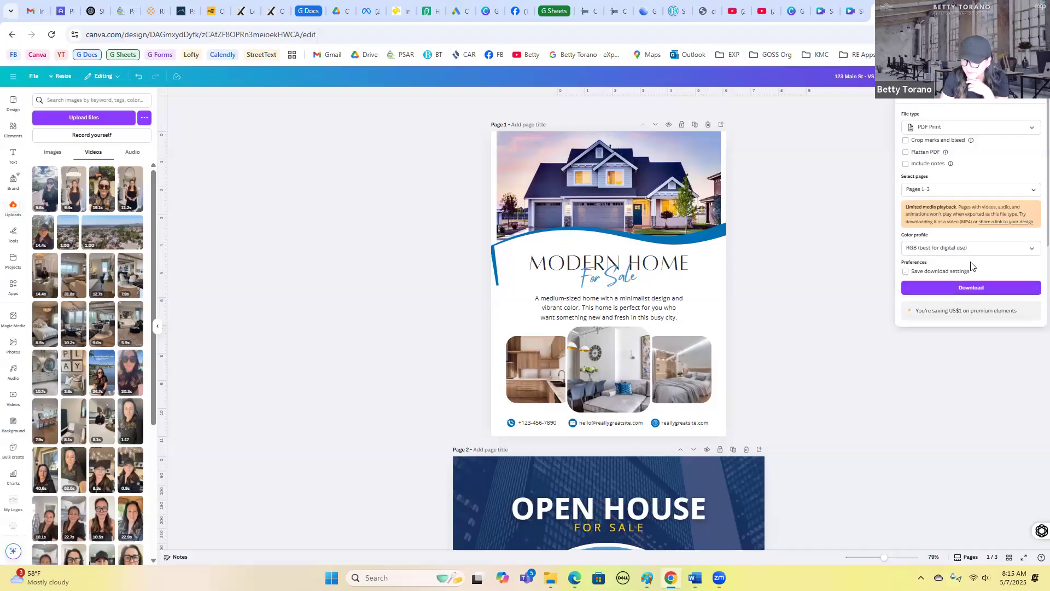
{"action": "left_click", "coordinate": [995, 189]}
{"action": "left_click", "coordinate": [911, 258]}
{"action": "left_click", "coordinate": [911, 258]}
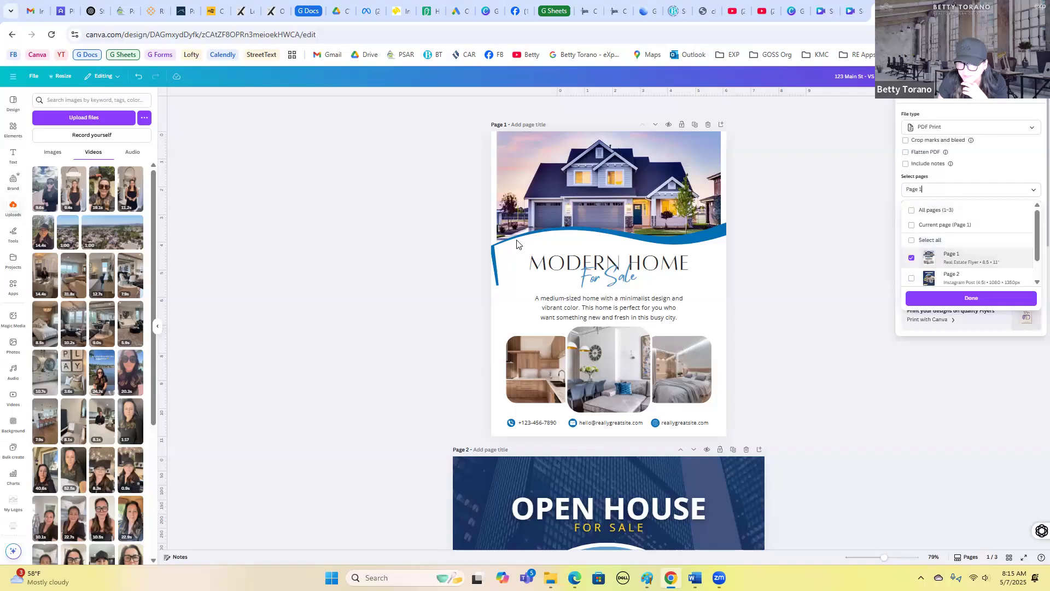
{"action": "left_click", "coordinate": [779, 321]}
- Set up an MP4 Video download limited to page 3 of the design
{"action": "scroll", "coordinate": [777, 407], "scroll_direction": "down", "scroll_amount": 7}
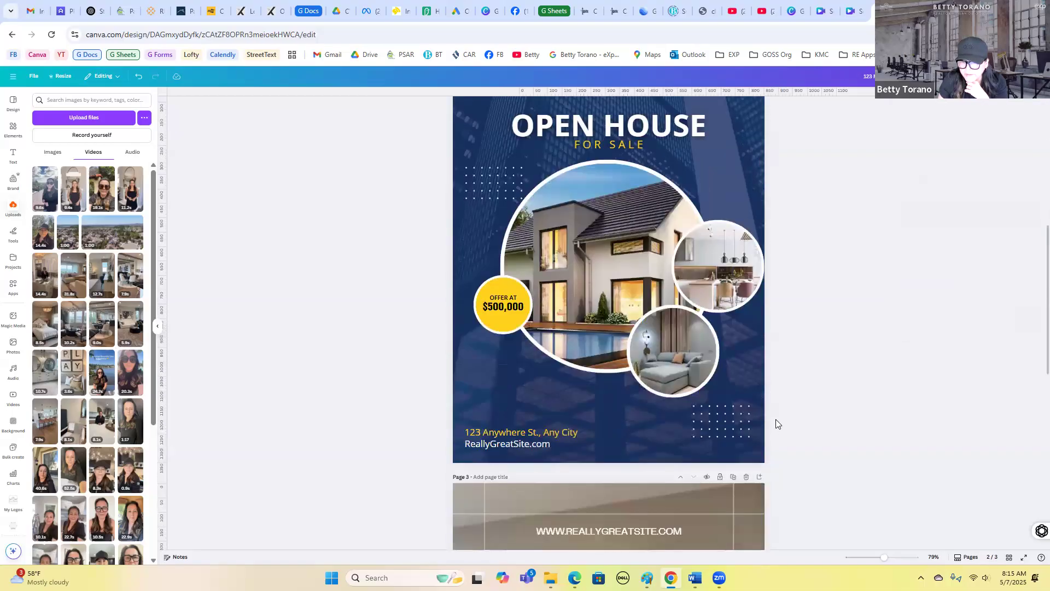
{"action": "scroll", "coordinate": [755, 426], "scroll_direction": "down", "scroll_amount": 3}
{"action": "left_click", "coordinate": [738, 432]}
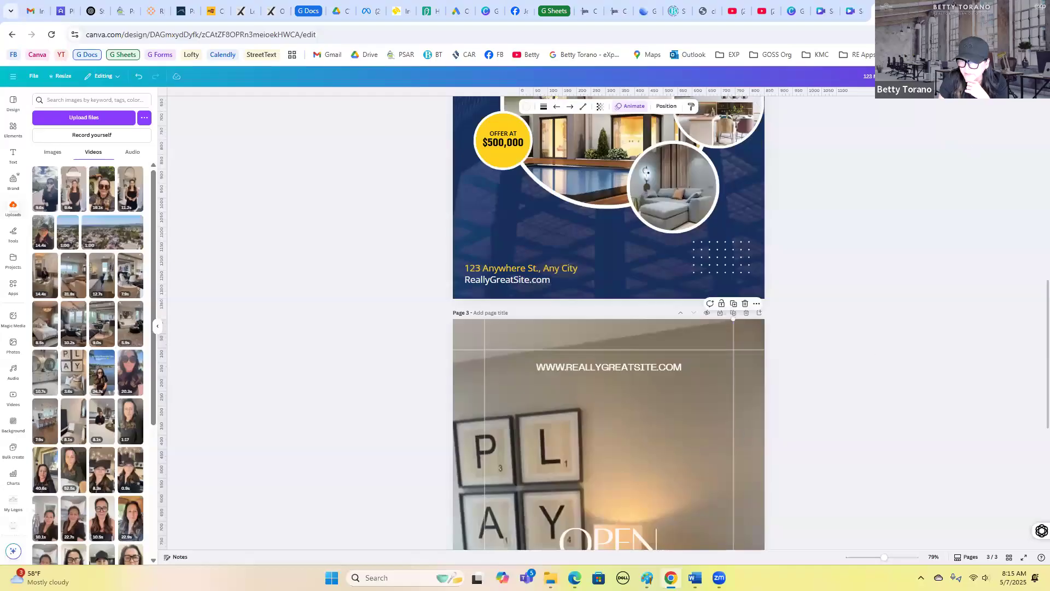
{"action": "left_click", "coordinate": [1012, 76]}
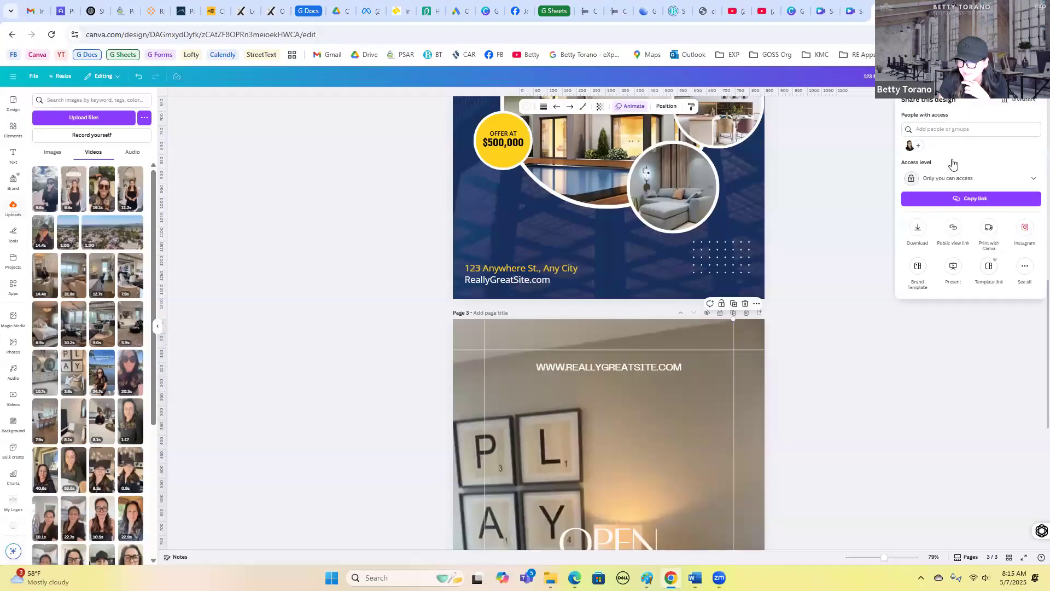
{"action": "left_click", "coordinate": [917, 231]}
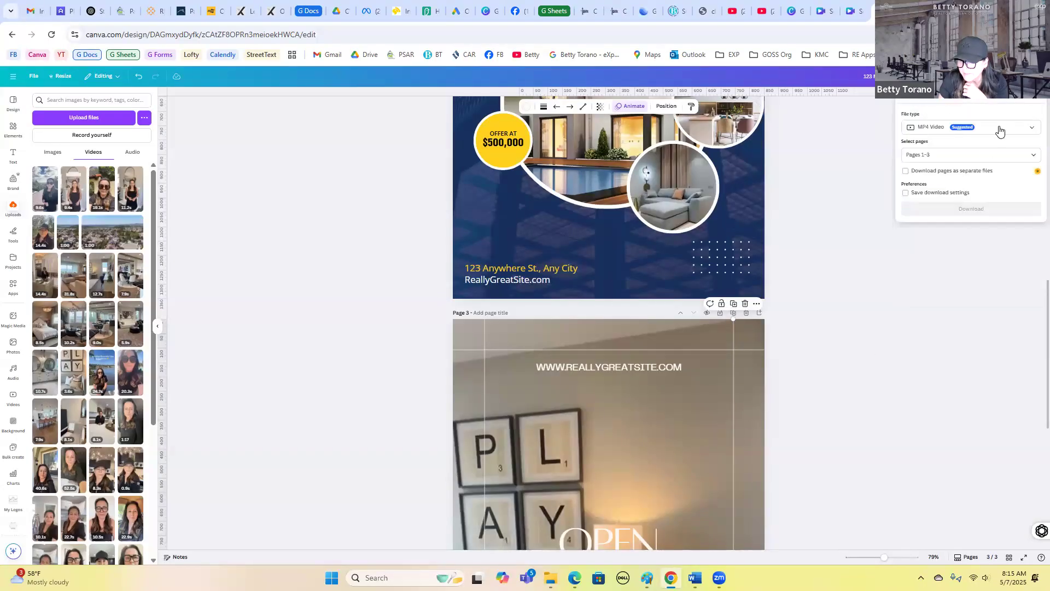
{"action": "left_click", "coordinate": [1019, 153]}
{"action": "scroll", "coordinate": [917, 221], "scroll_direction": "down", "scroll_amount": 1}
{"action": "left_click", "coordinate": [911, 237]}
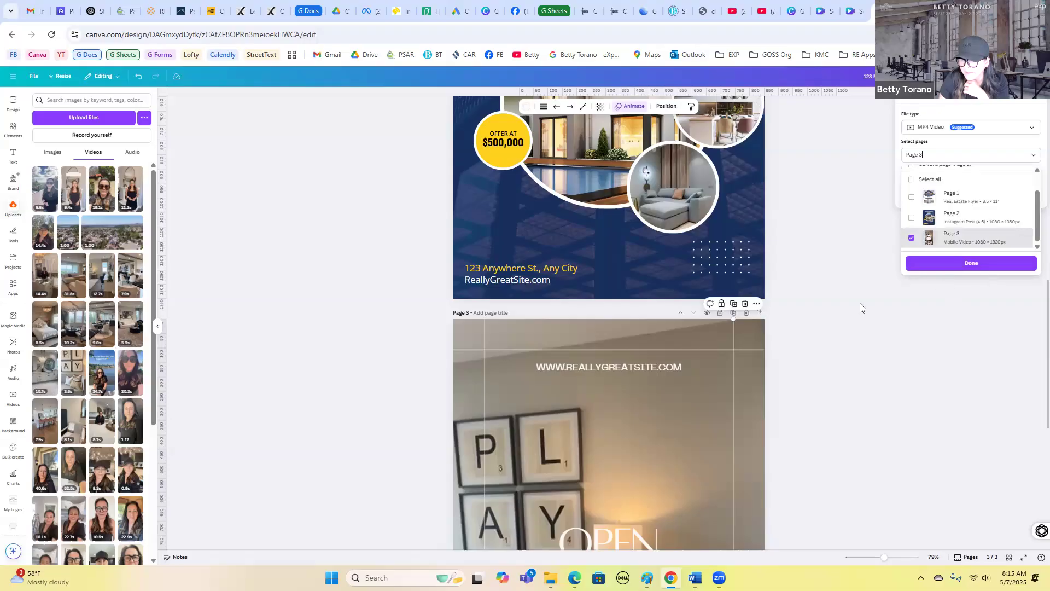
{"action": "left_click", "coordinate": [800, 360]}
{"action": "scroll", "coordinate": [800, 359], "scroll_direction": "up", "scroll_amount": 5}
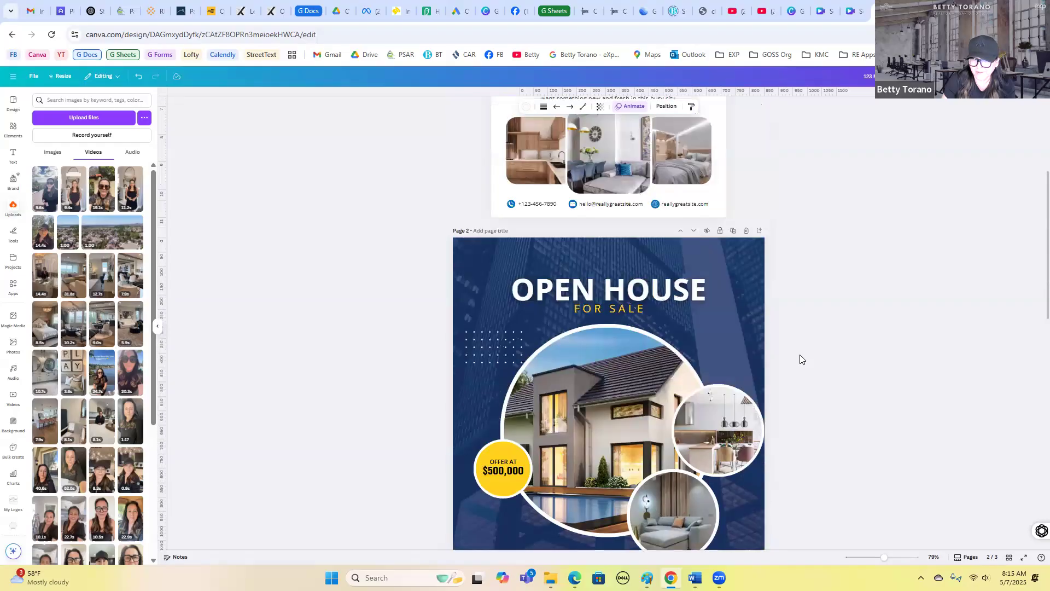
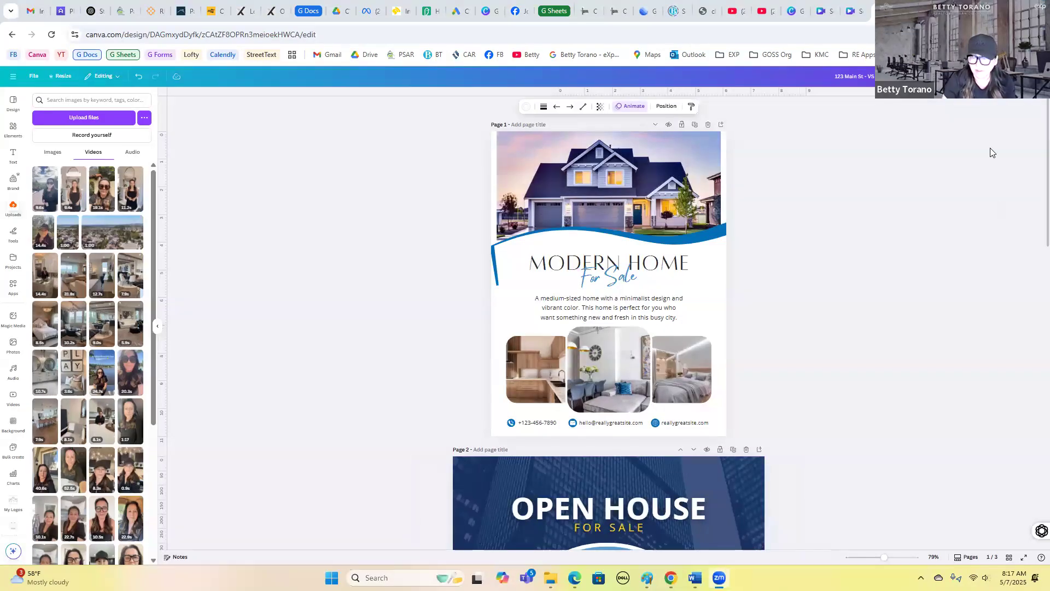
- Switch to the browser tab holding the Seller Videos design
{"action": "left_click", "coordinate": [854, 11]}
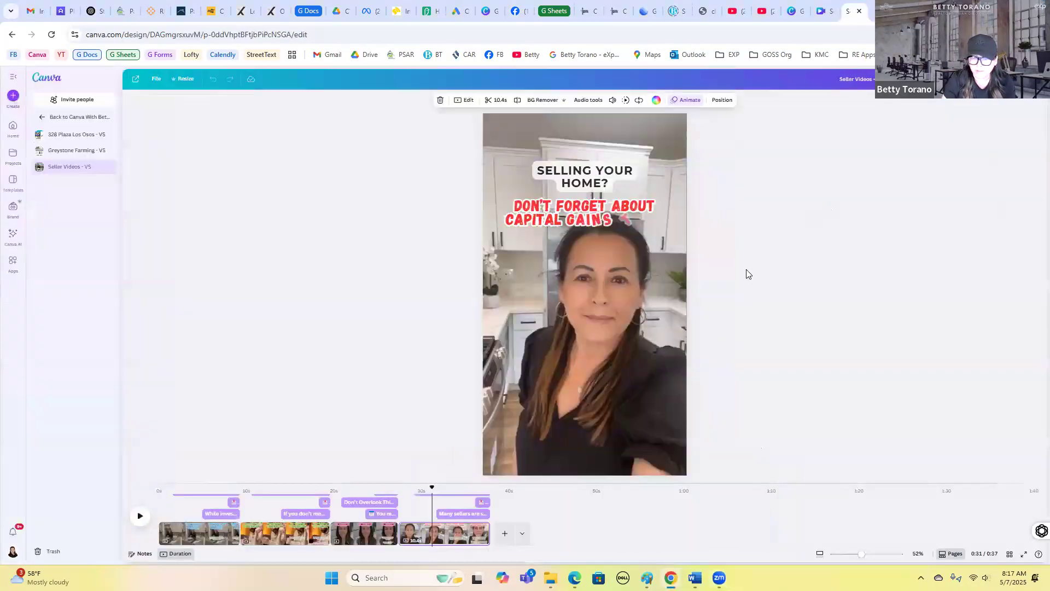